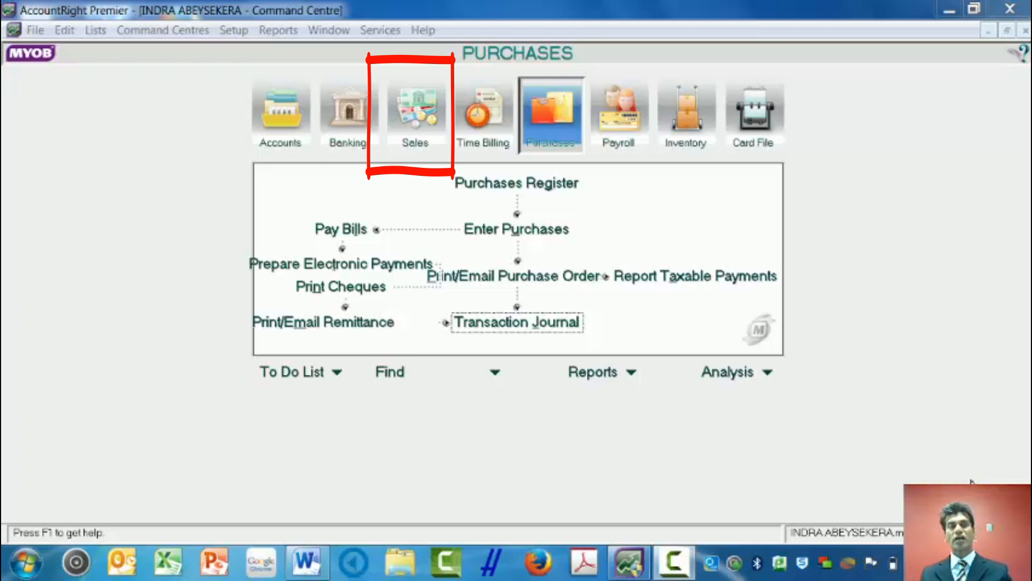
Step: Open the cards list from the Card File command centre and show the customer cards
click(414, 114)
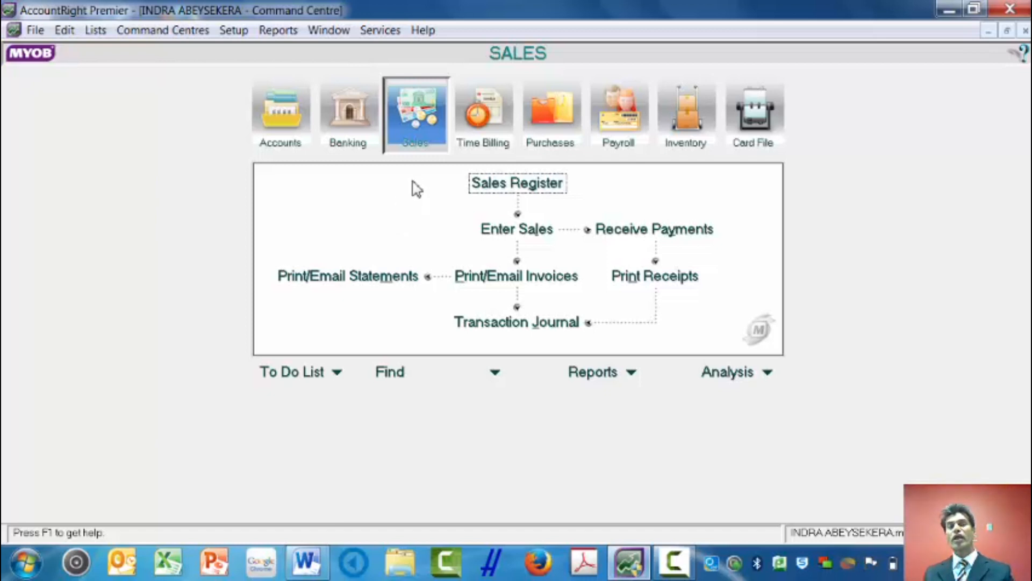
click(761, 125)
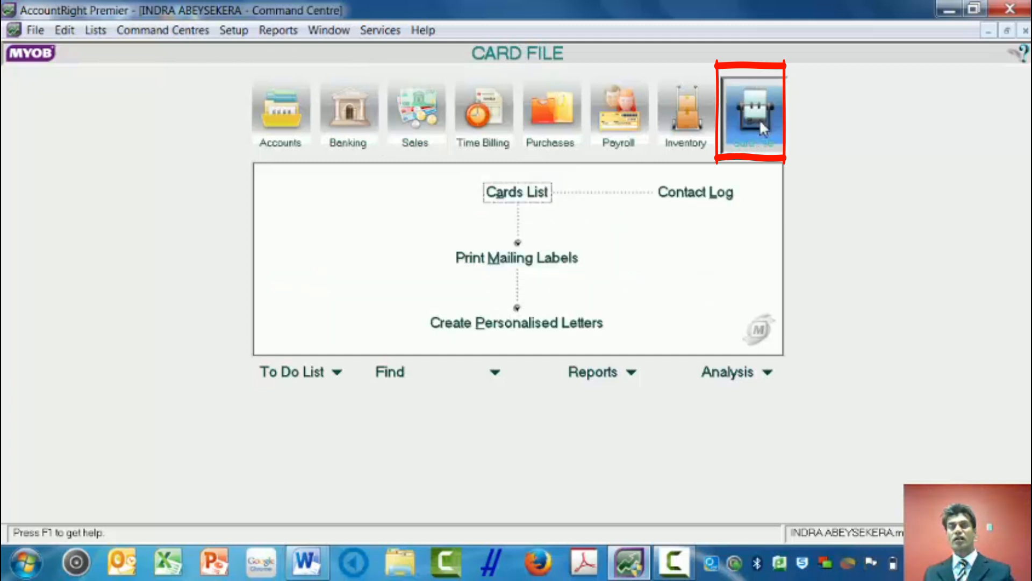
click(519, 193)
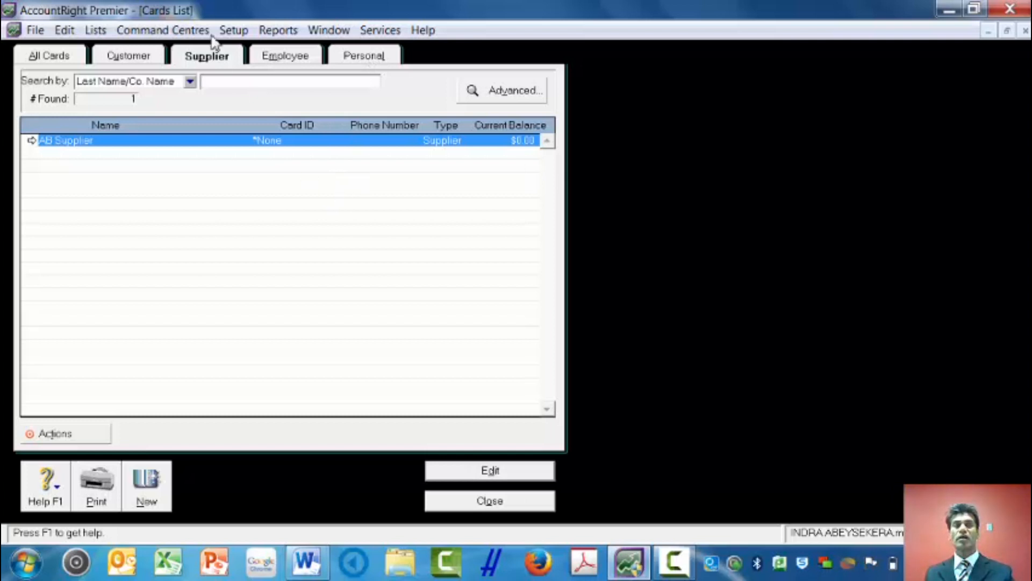
click(139, 63)
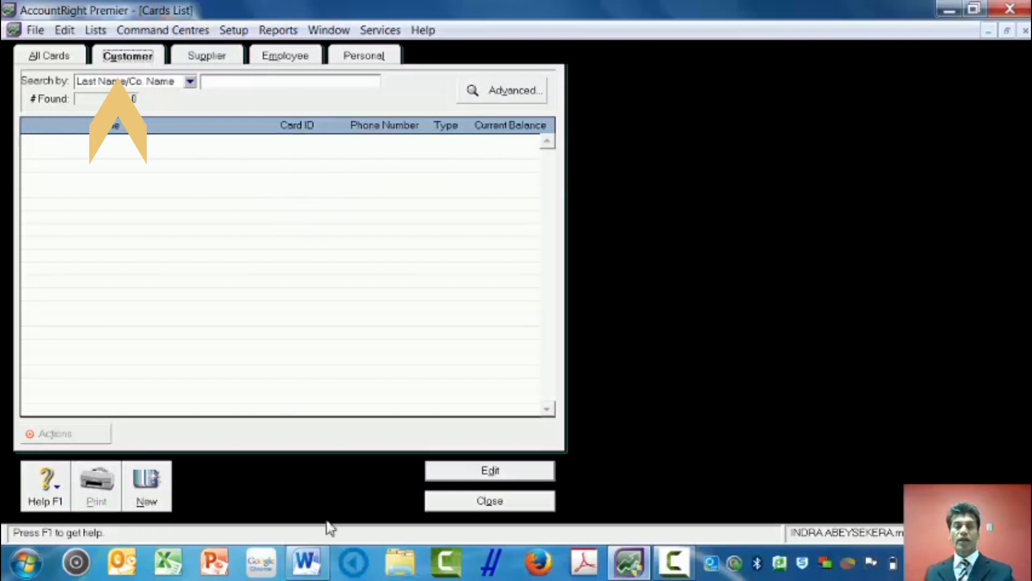
Step: Switch to the Word working file, review the 2 August Savy Customer sale details, and return to AccountRight
click(307, 562)
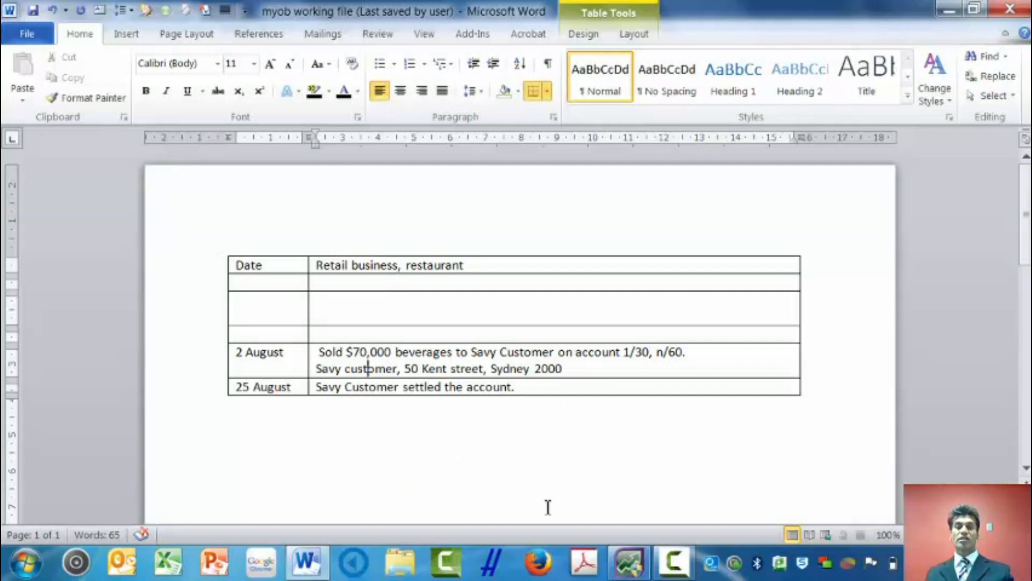
mouse_move(630, 567)
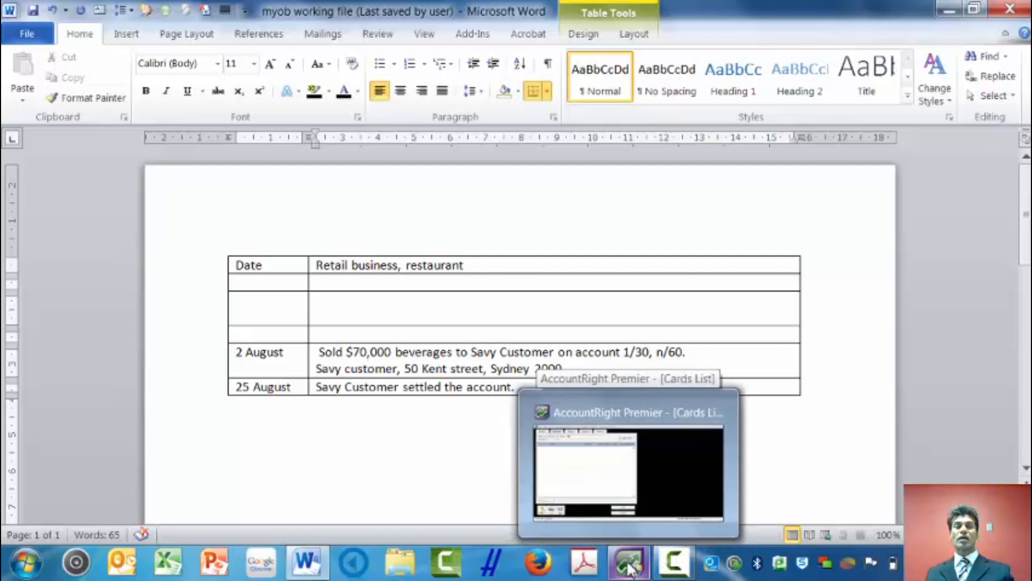
click(630, 567)
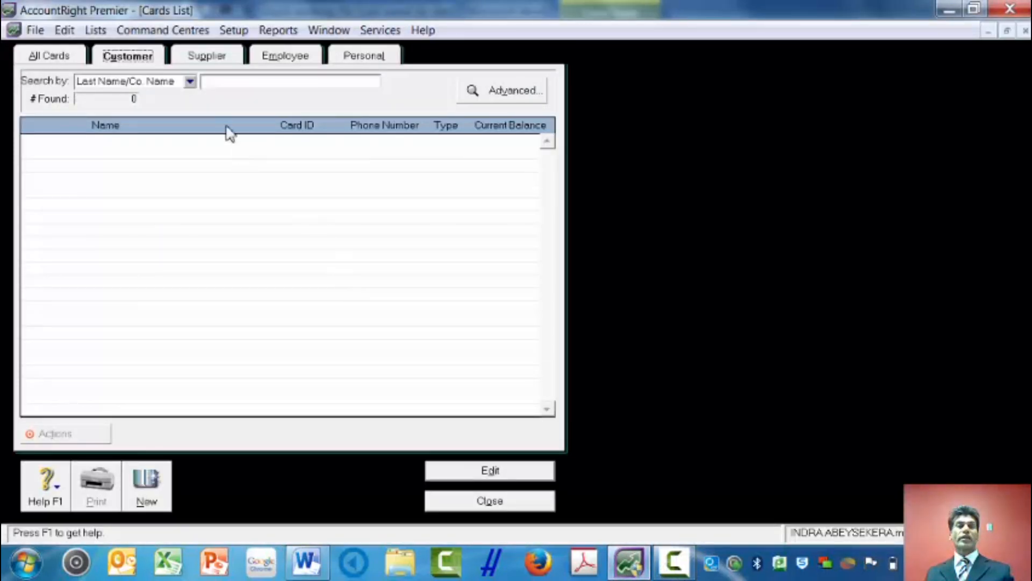
Step: Create a new customer card with the Company designation, named Savy Customer, and save it
click(227, 82)
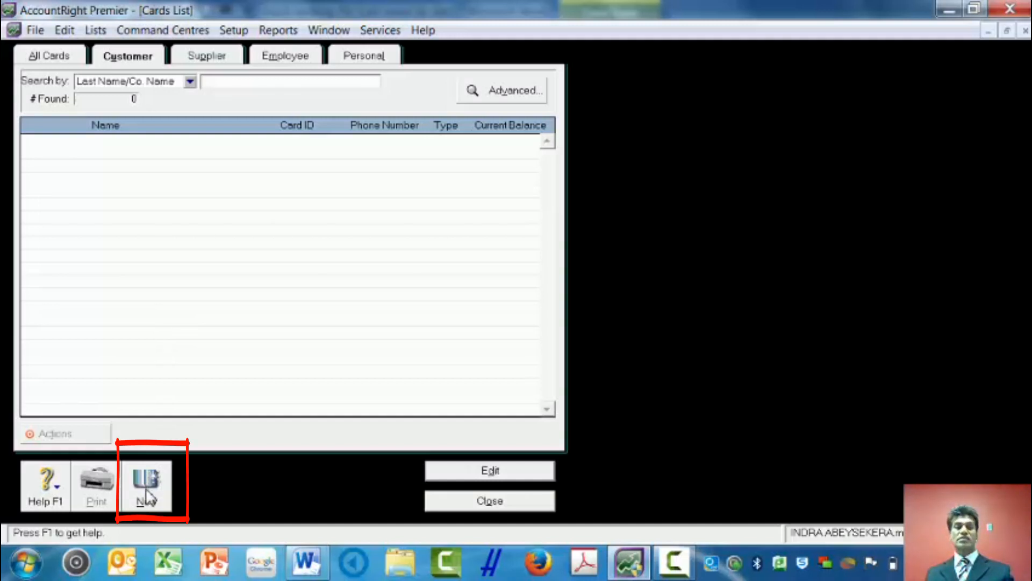
click(147, 486)
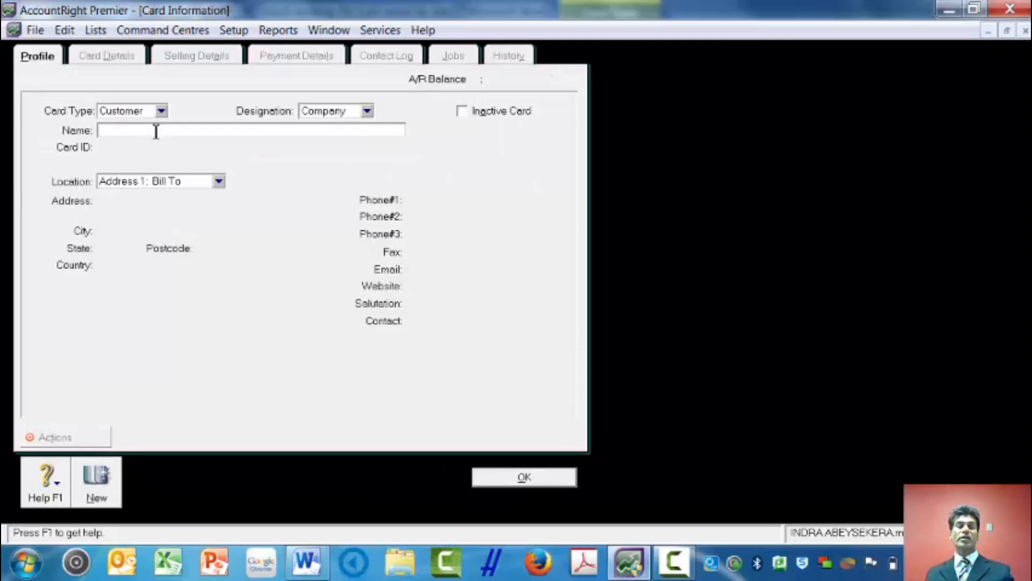
text(Sa)
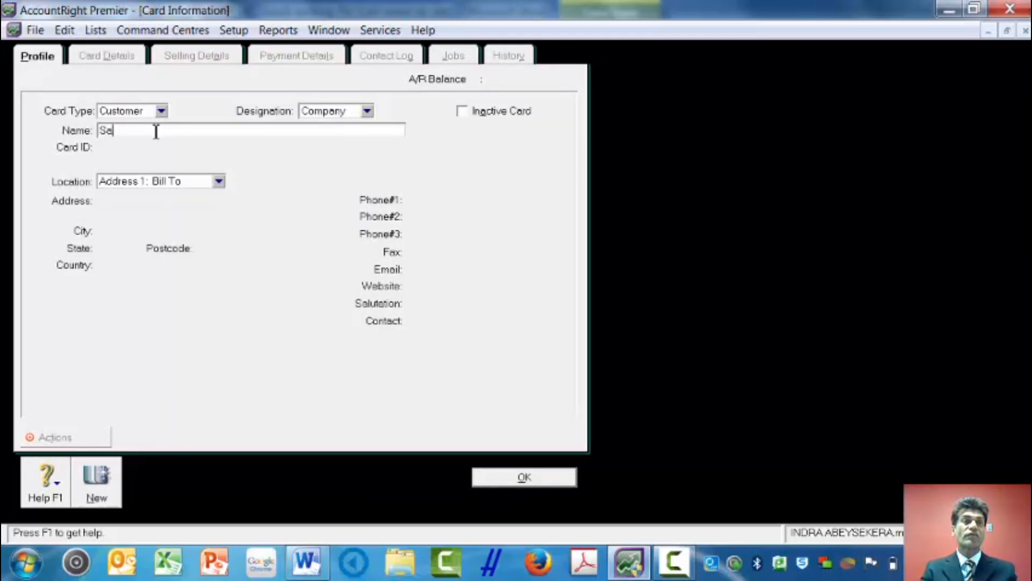
text(vy Customer)
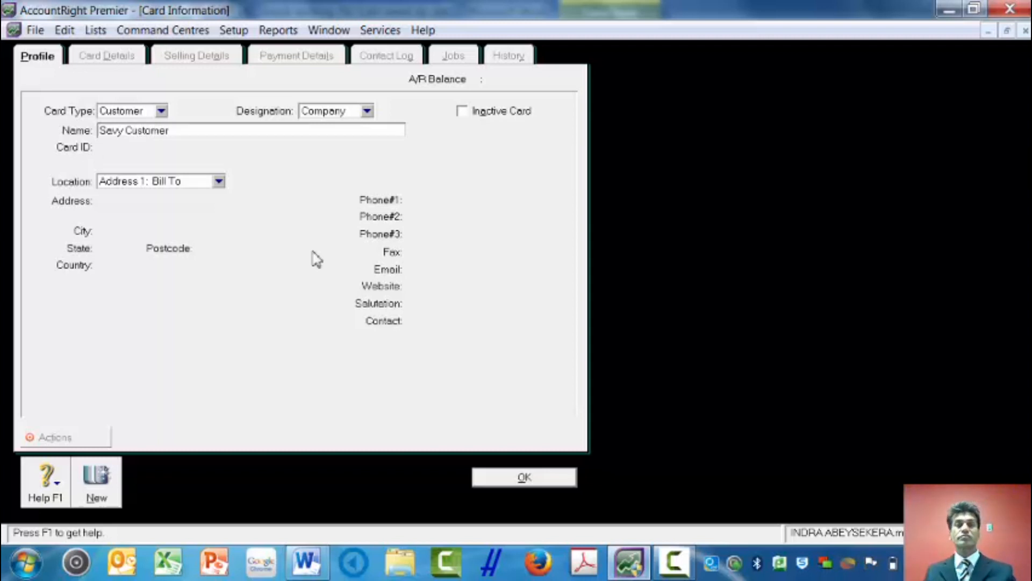
click(530, 476)
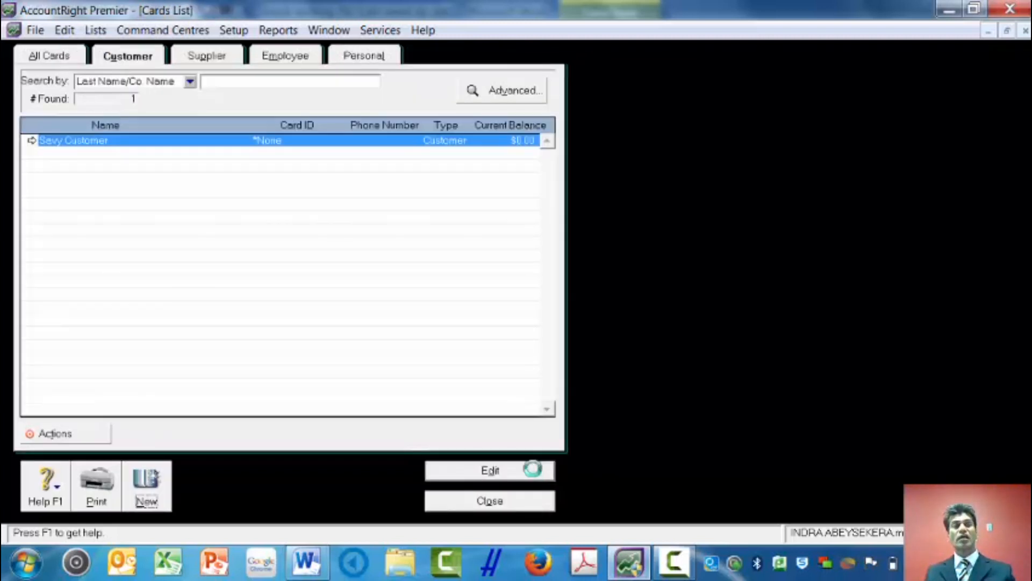
Step: Open the Savy Customer card and enter the customer's street address for the Bill To location
click(31, 140)
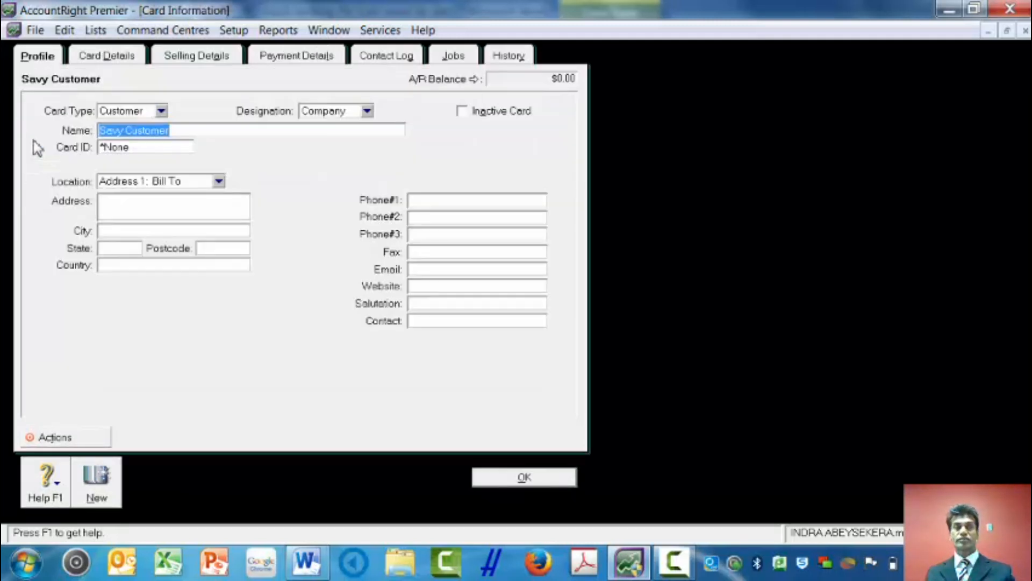
click(128, 201)
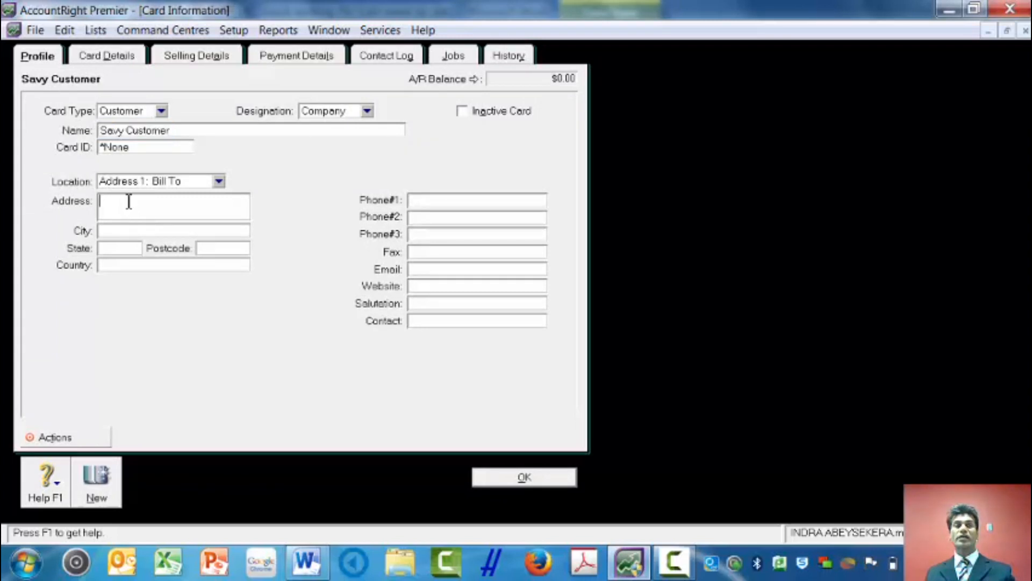
text(50)
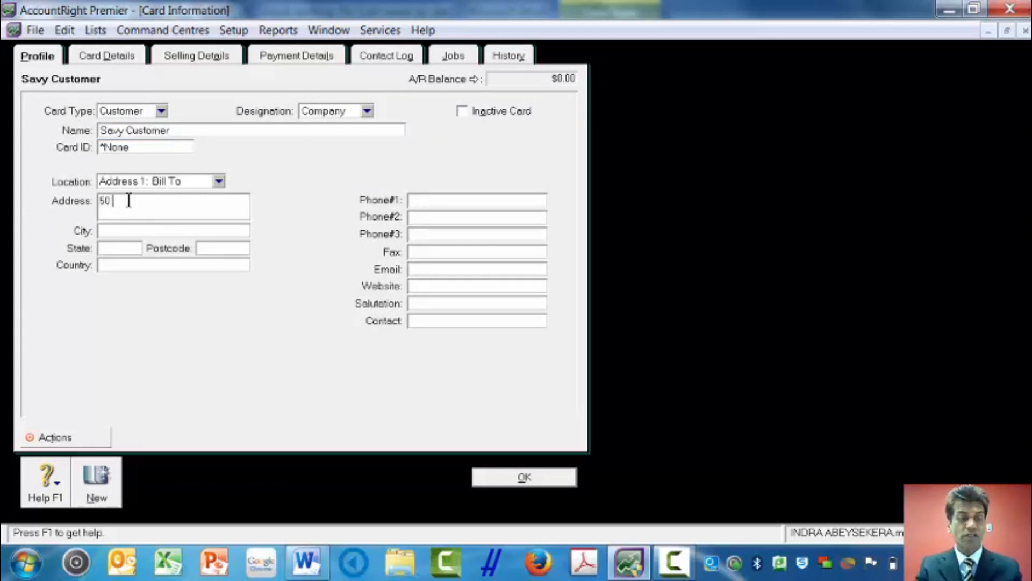
text( KEN)
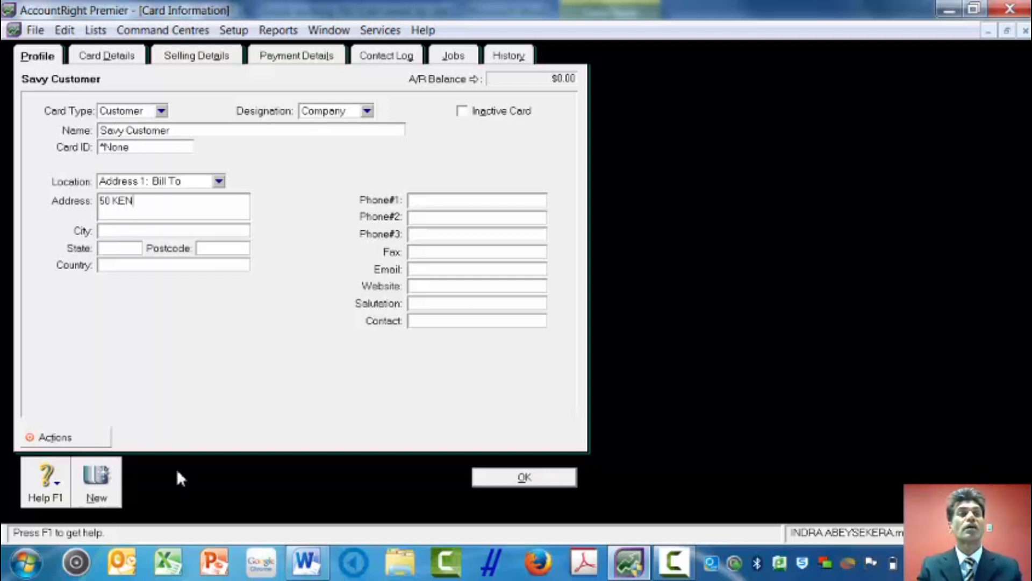
text(T STREET)
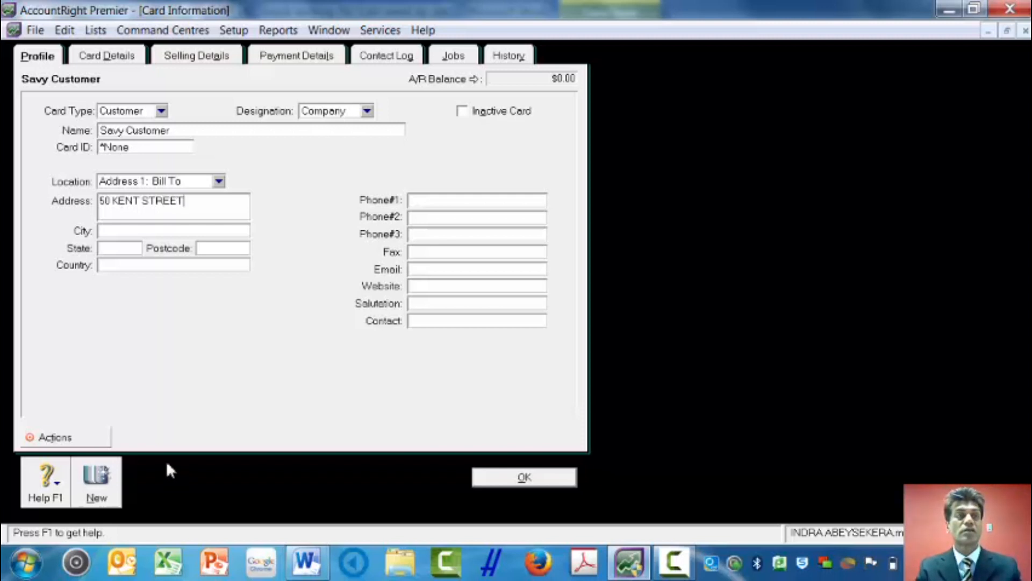
Step: Complete the customer's Bill To address with its city, state, postcode and country
click(140, 230)
text(SYDNEY)
key(Tab)
text(NSW)
key(Tab)
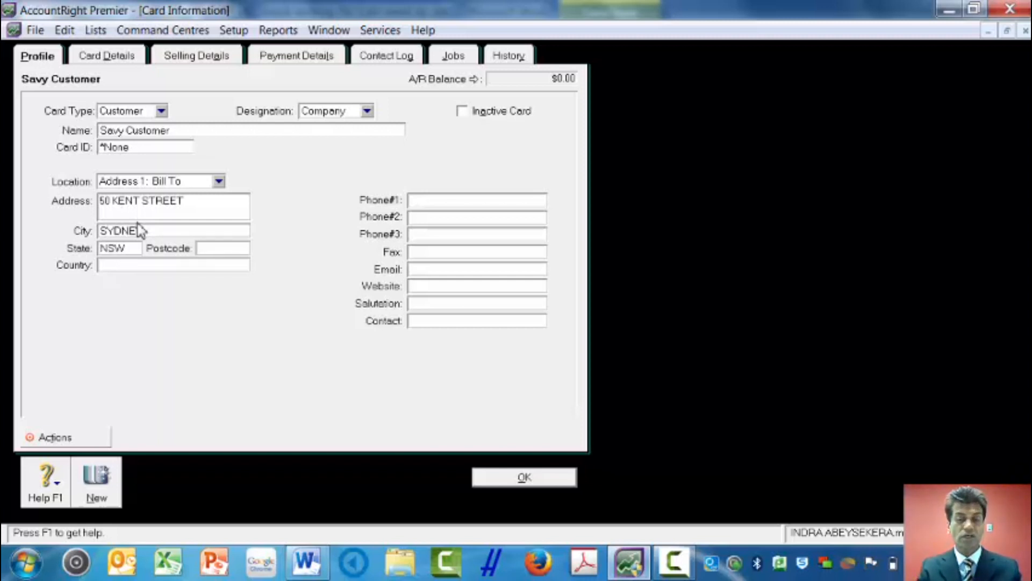
text(2000)
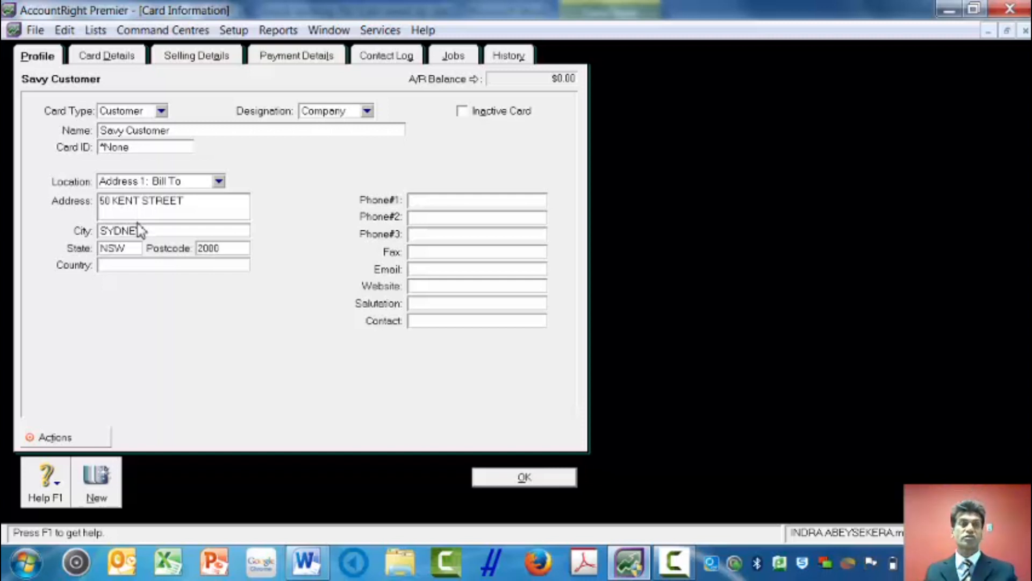
click(138, 266)
text(AUSTRALI)
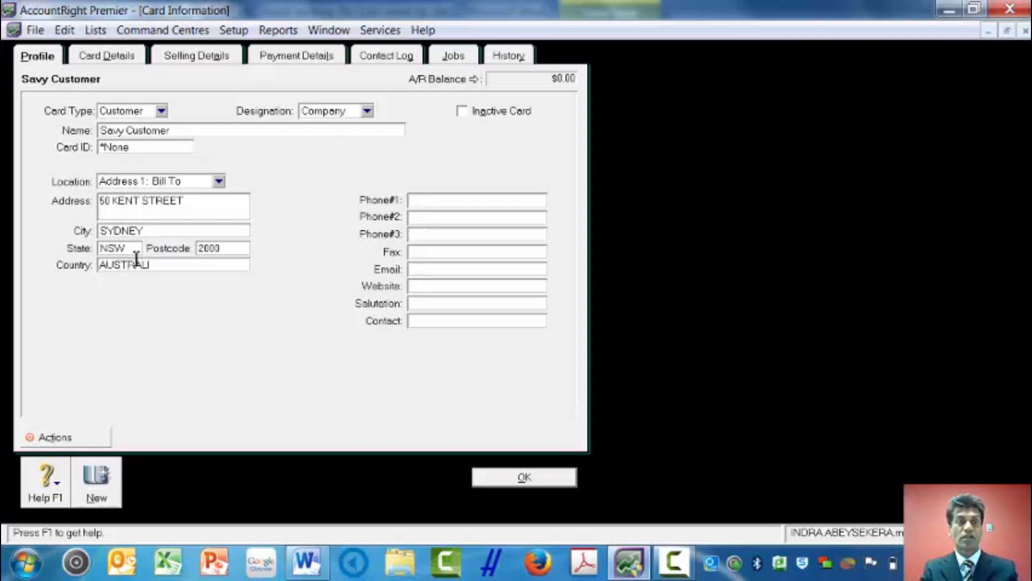
text(A)
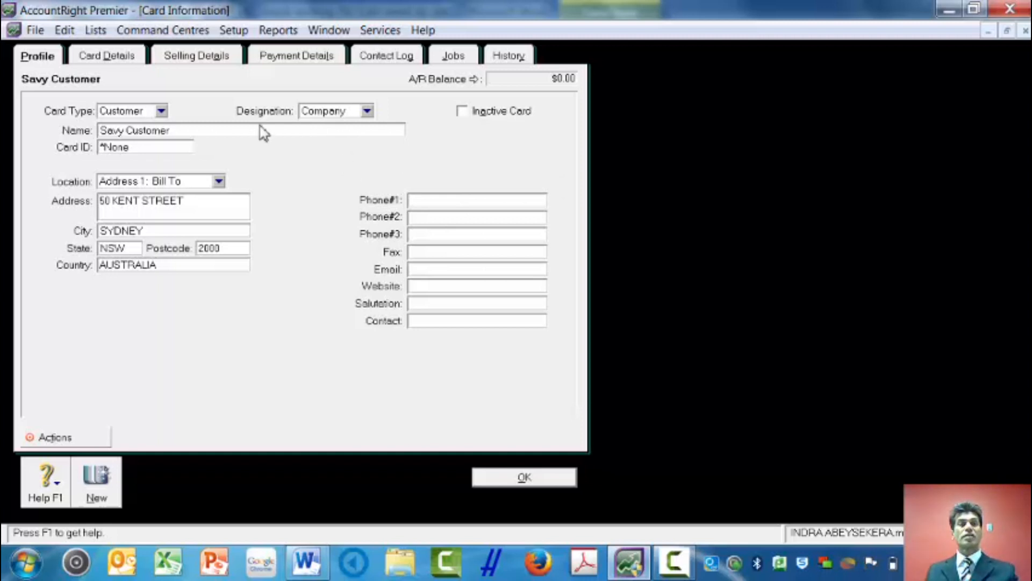
Step: In the selling details, make payment due In a Given # of Days, with 30 discount days and 60 balance due days
click(173, 56)
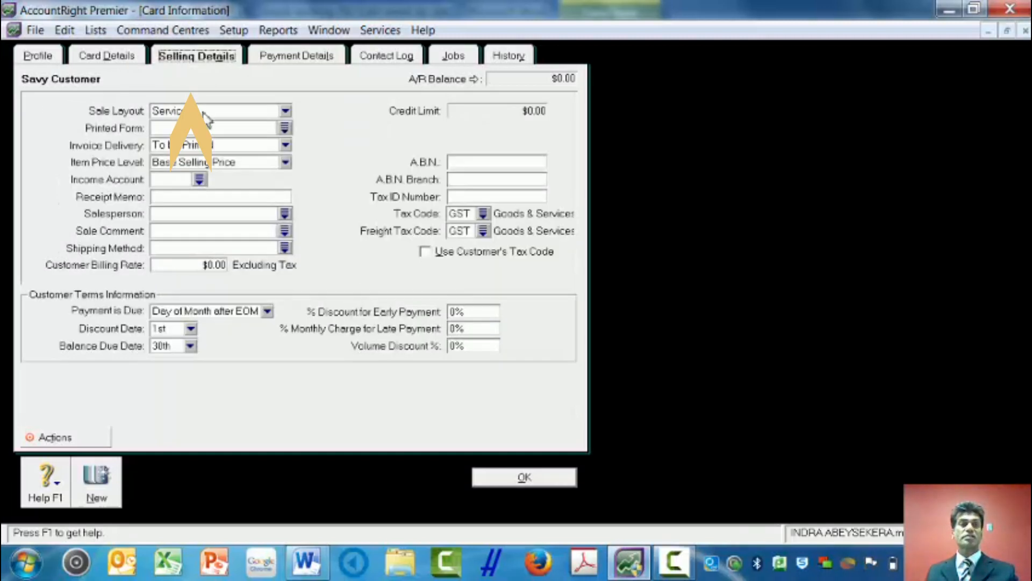
click(266, 311)
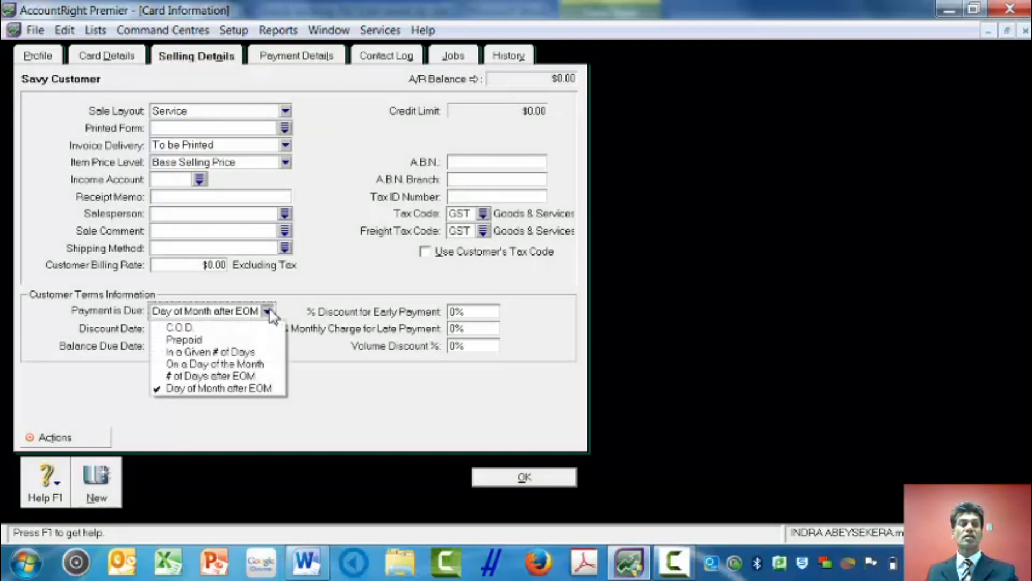
click(257, 352)
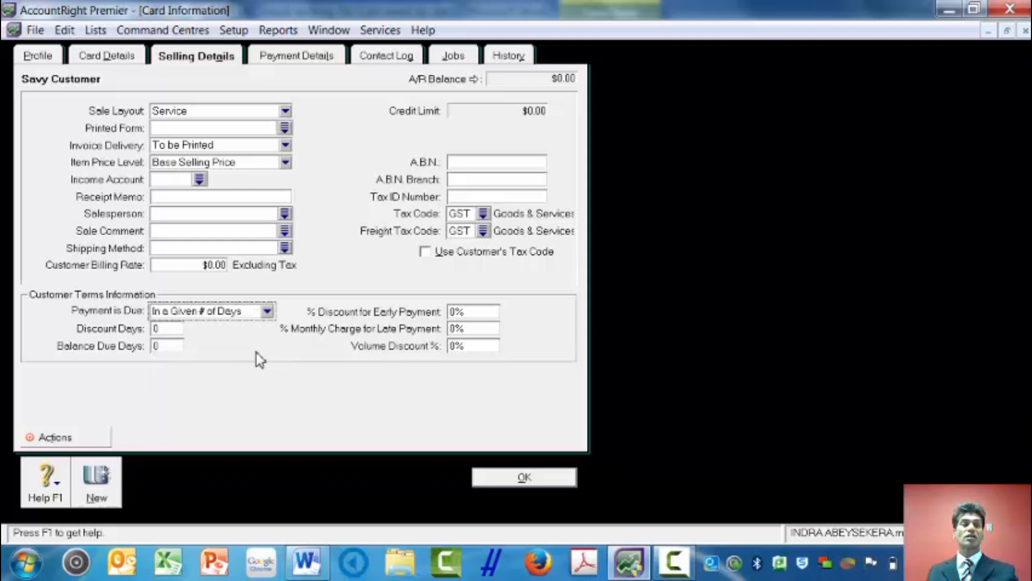
click(168, 329)
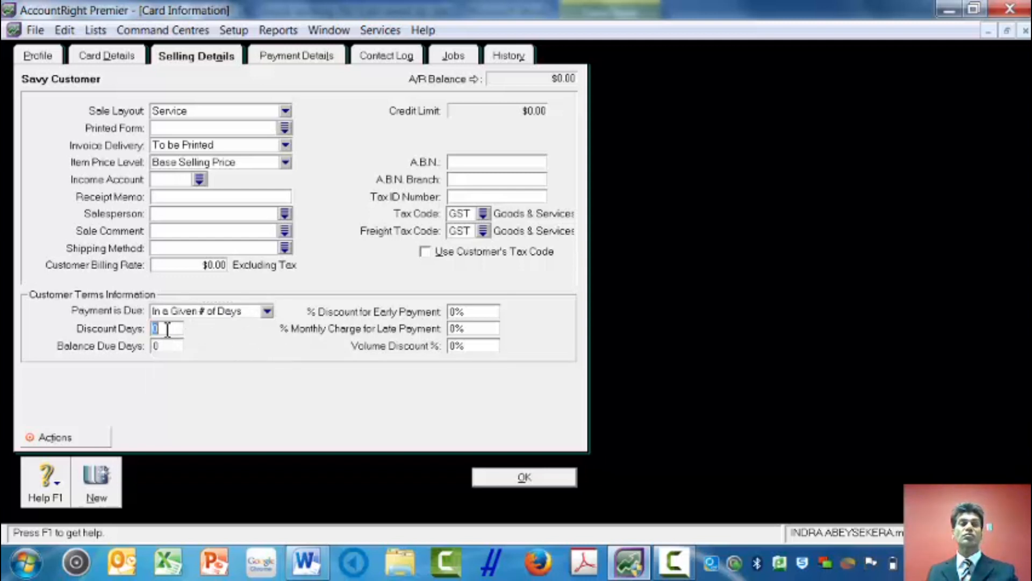
text(3)
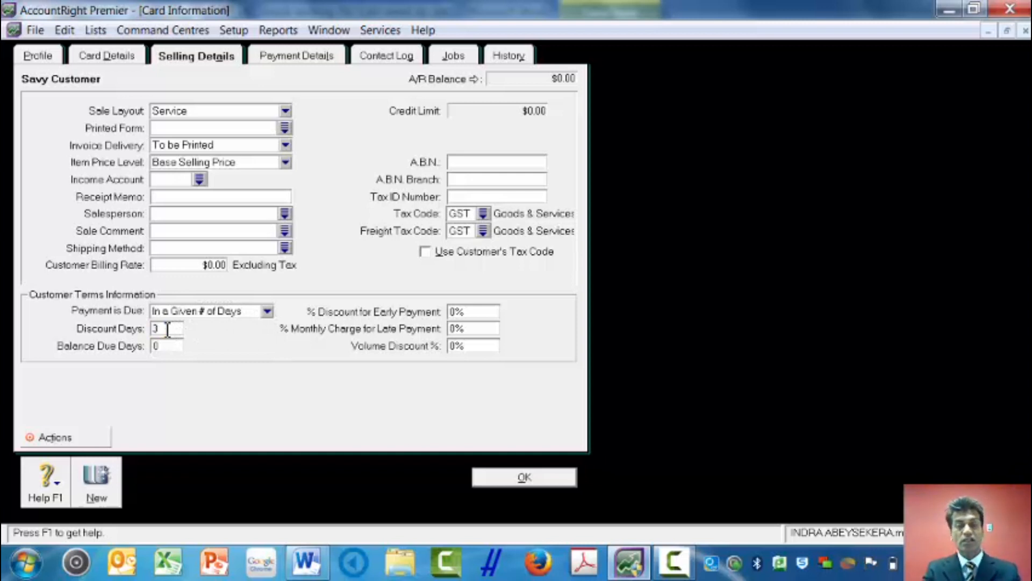
text(0)
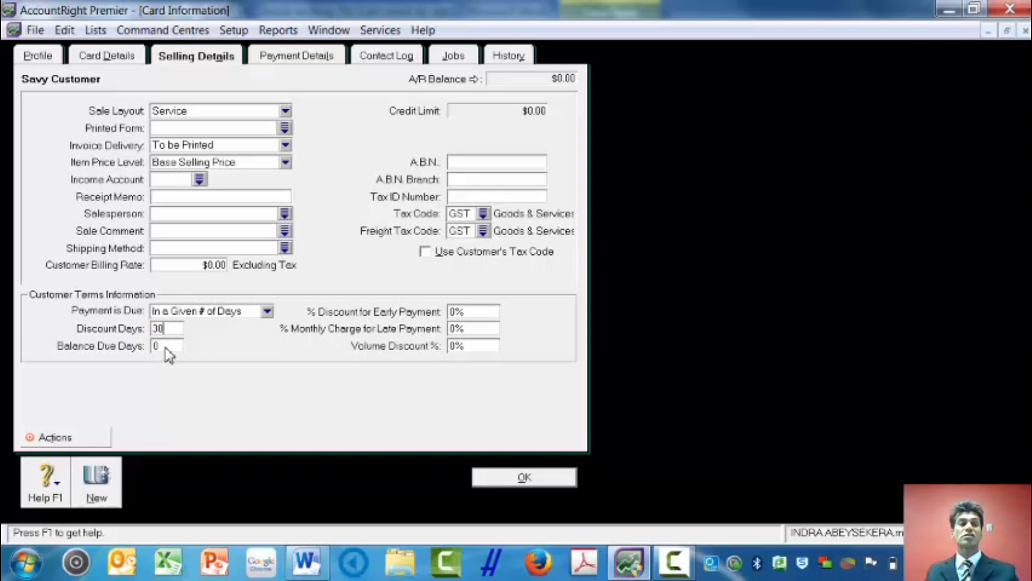
click(167, 346)
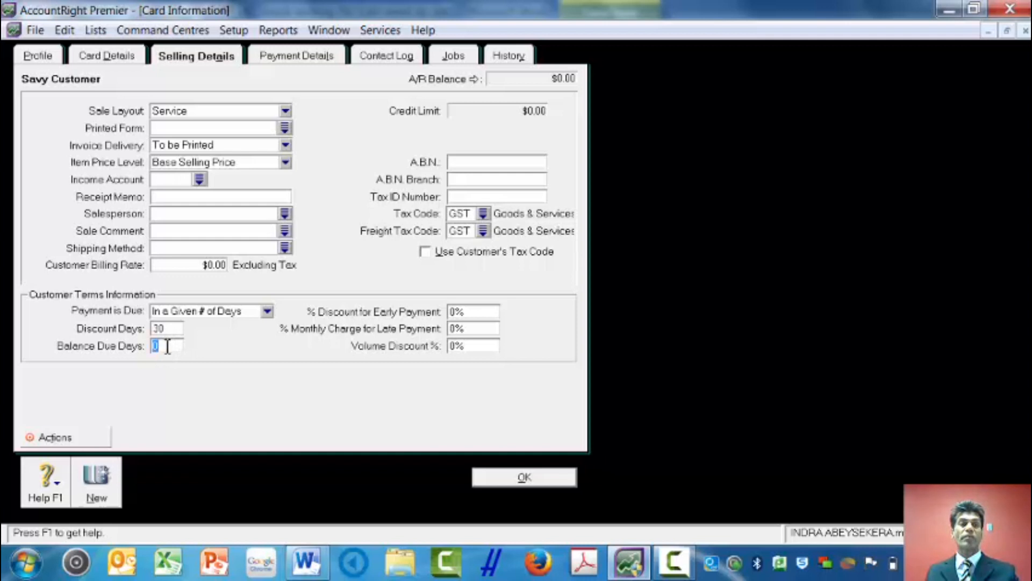
text(60)
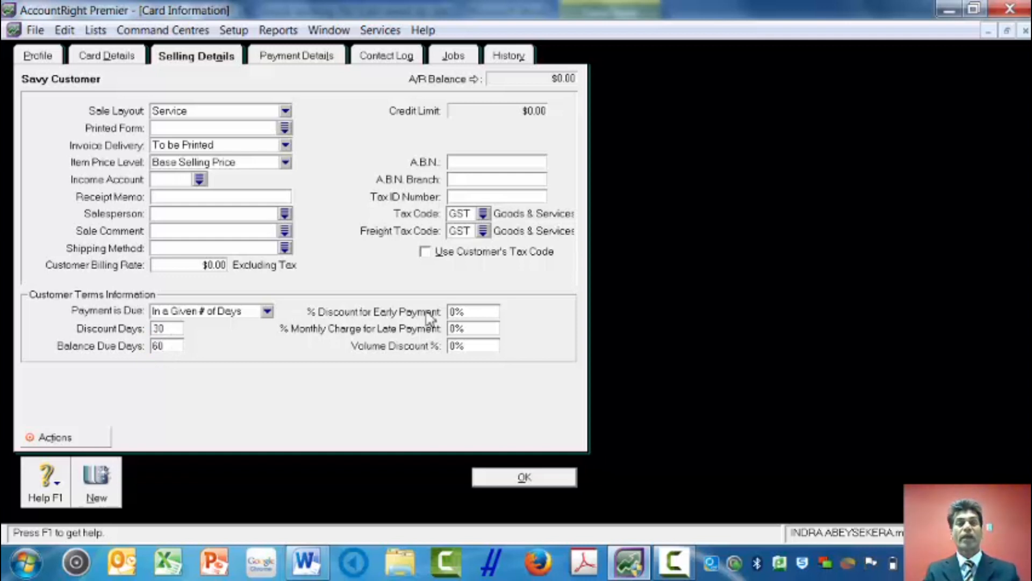
Step: Set the customer's discount for early payment to 1%
click(454, 311)
double_click(455, 310)
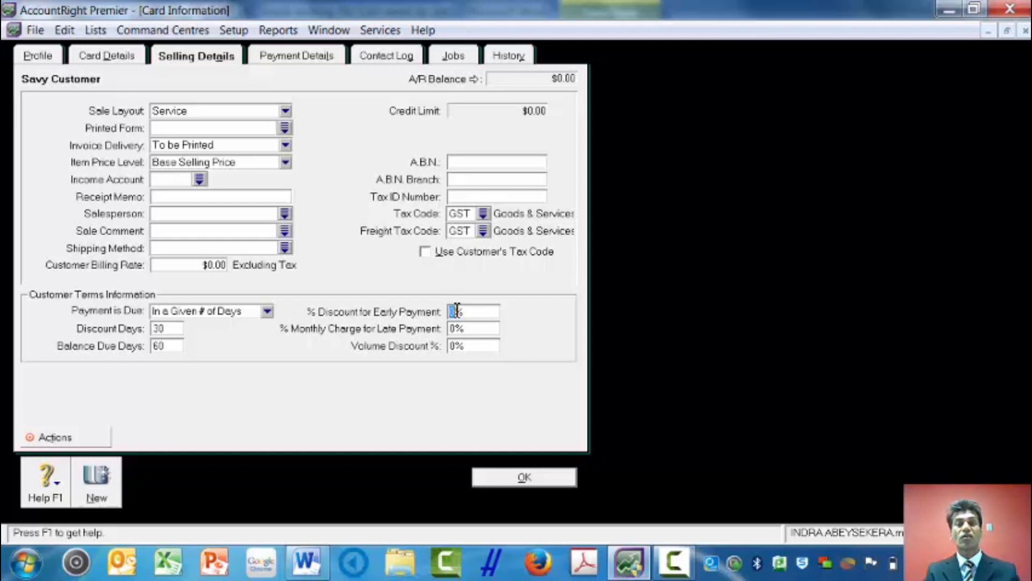
text(1)
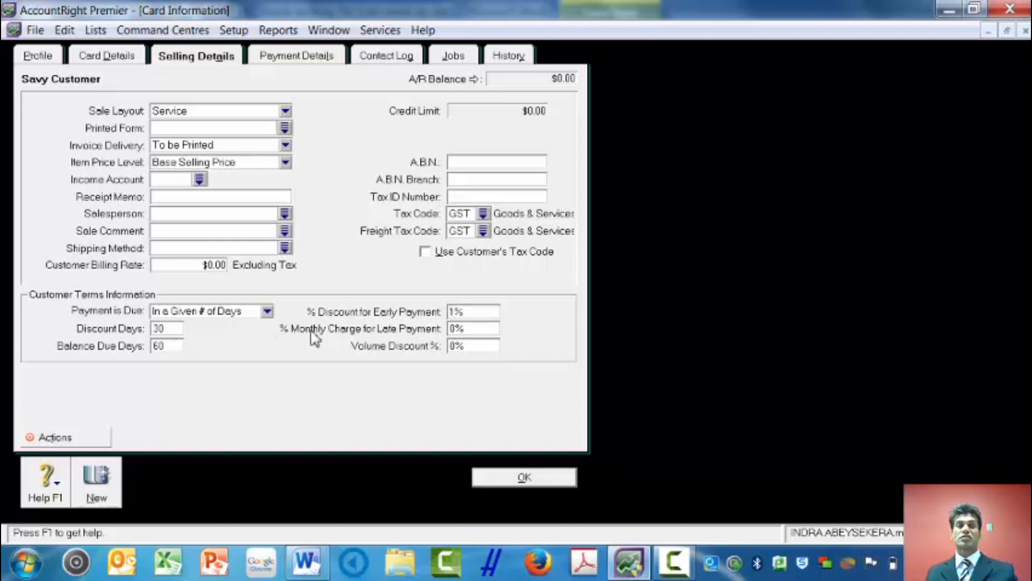
Step: Enter the customer's A.B.N. in the selling details
click(472, 162)
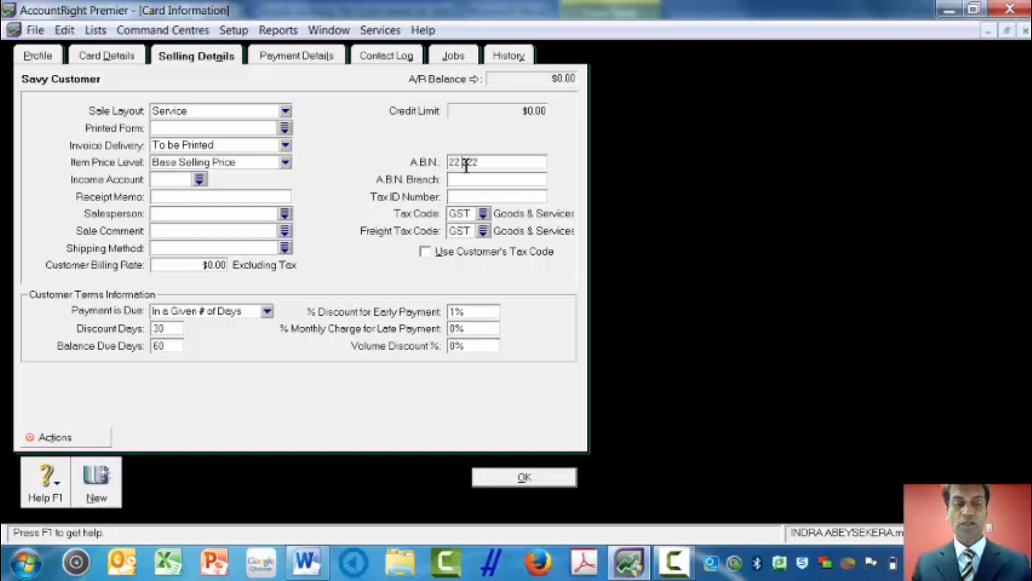
text(22)
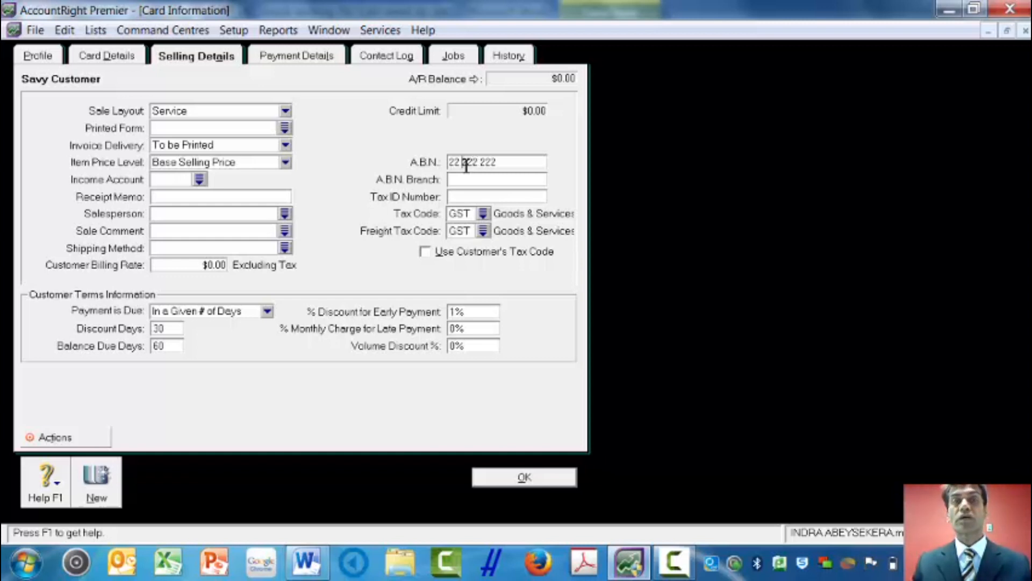
text( 222)
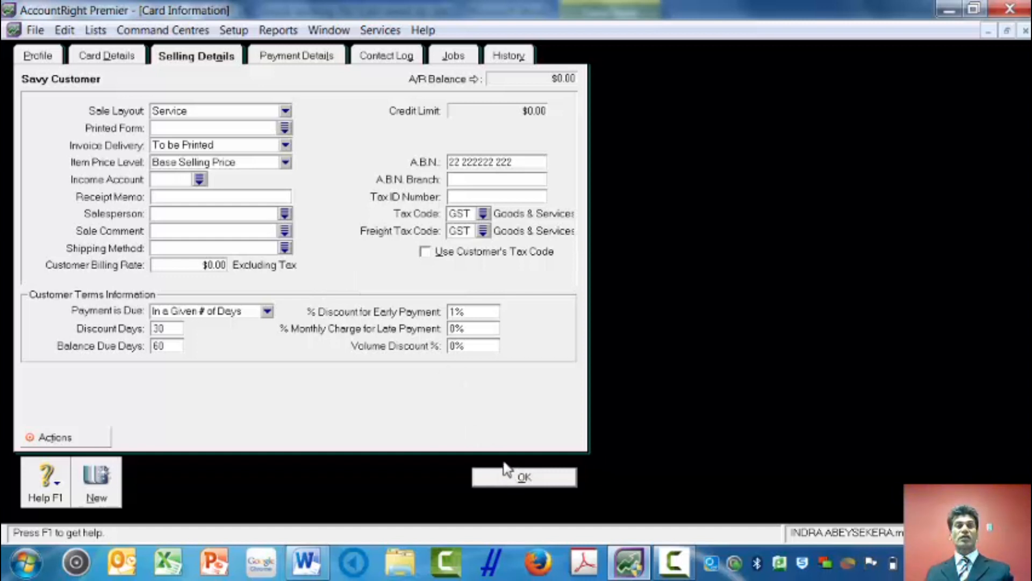
Step: Set the customer's payment method to Cash, then save the card and close the cards list
click(306, 60)
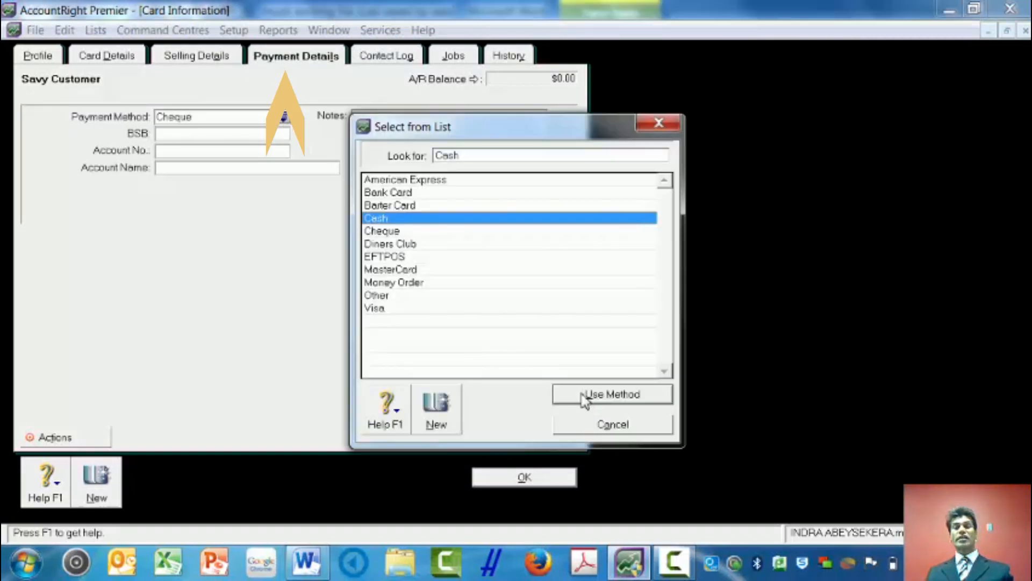
click(588, 407)
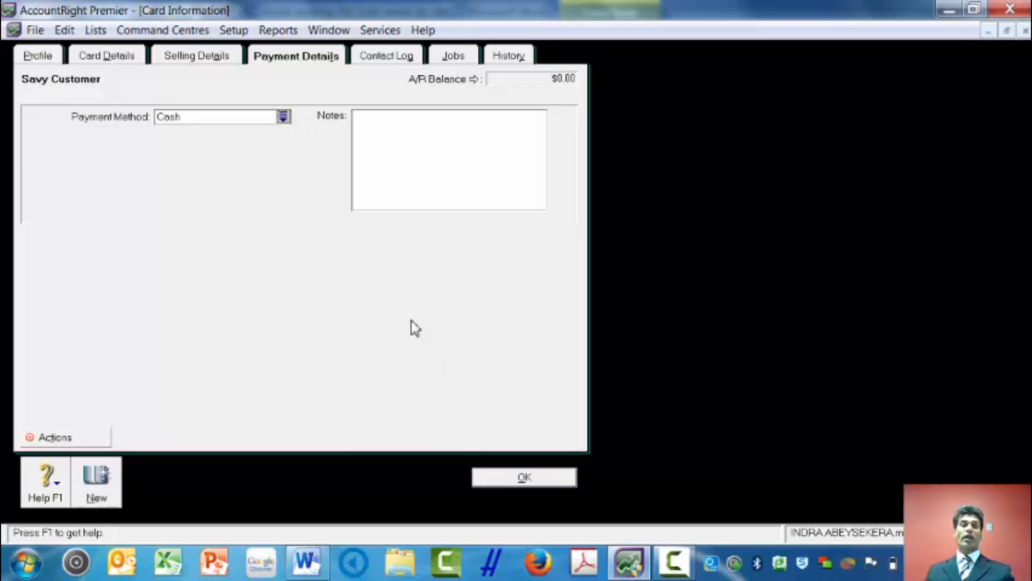
click(517, 480)
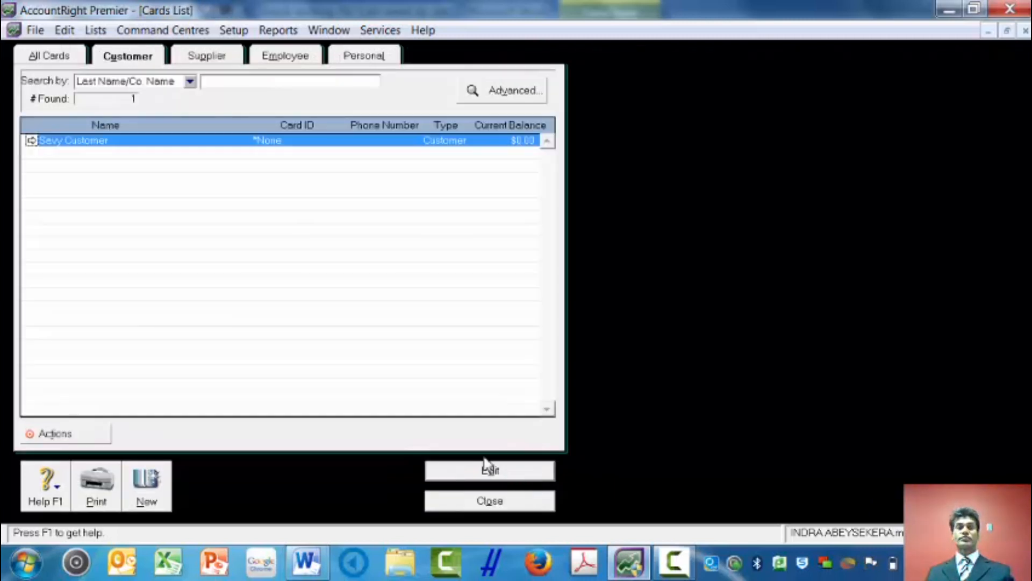
click(490, 501)
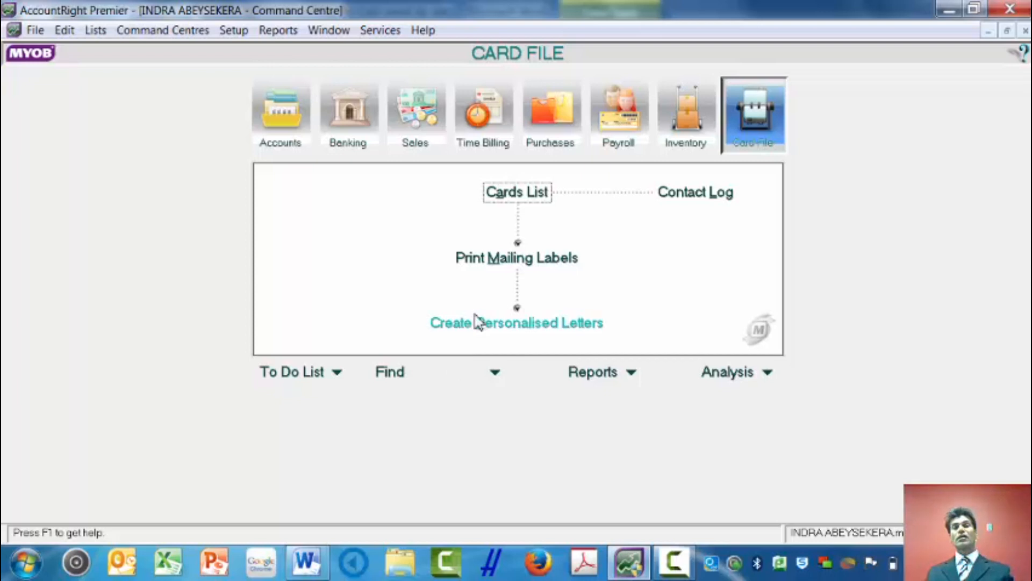
Step: Start a new sales invoice and choose Savy Customer as the customer
click(437, 141)
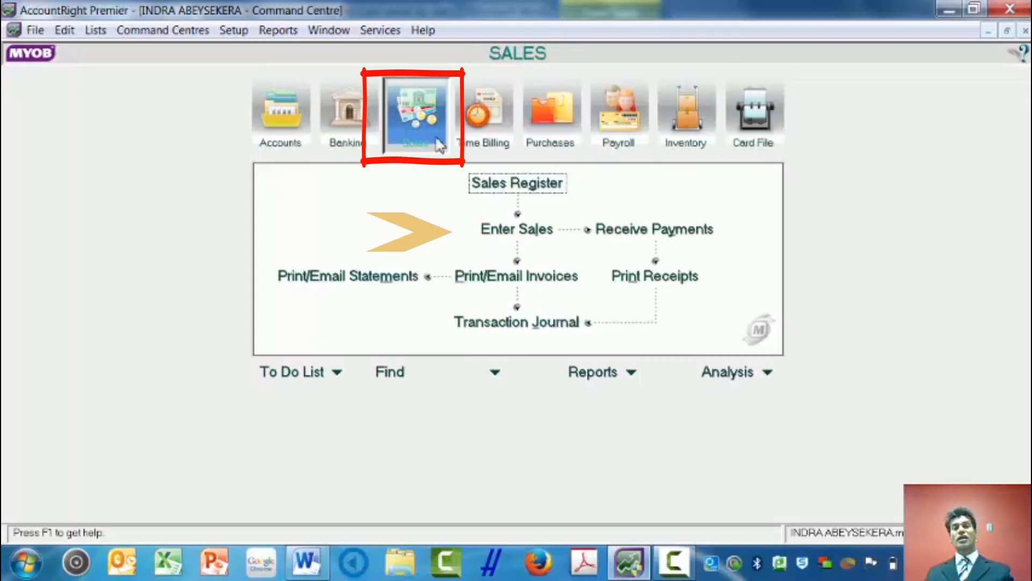
click(521, 230)
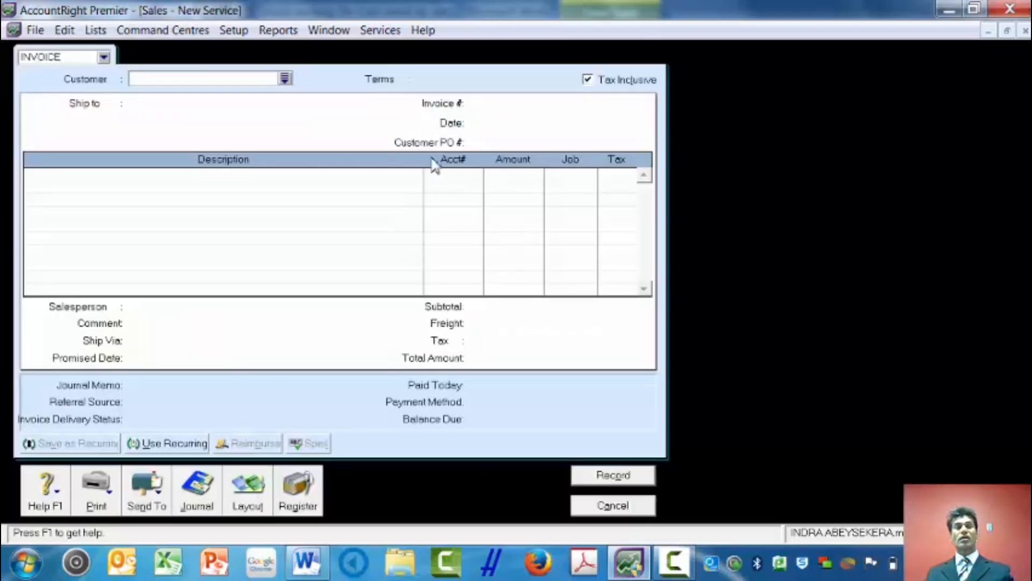
click(285, 80)
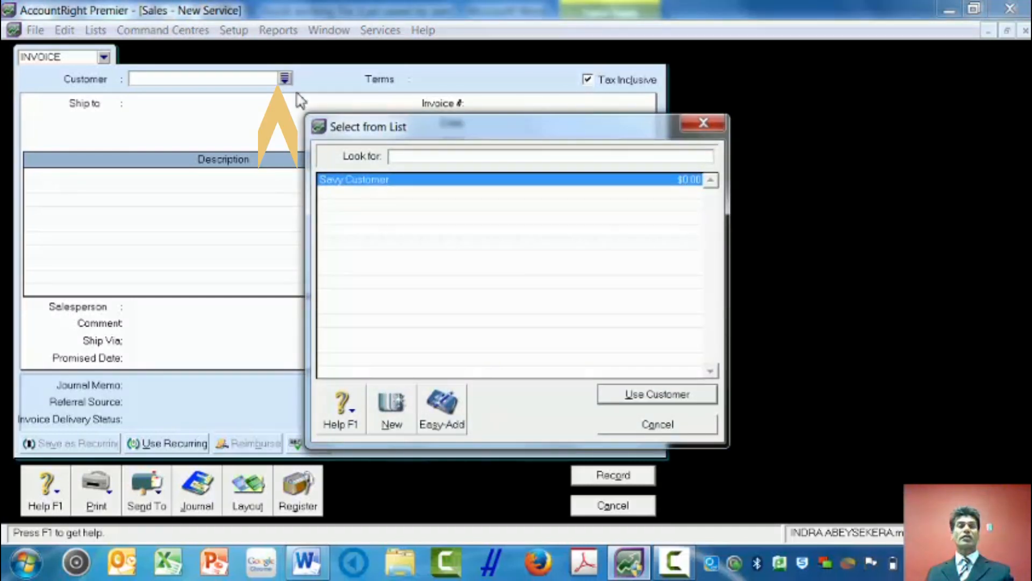
click(633, 396)
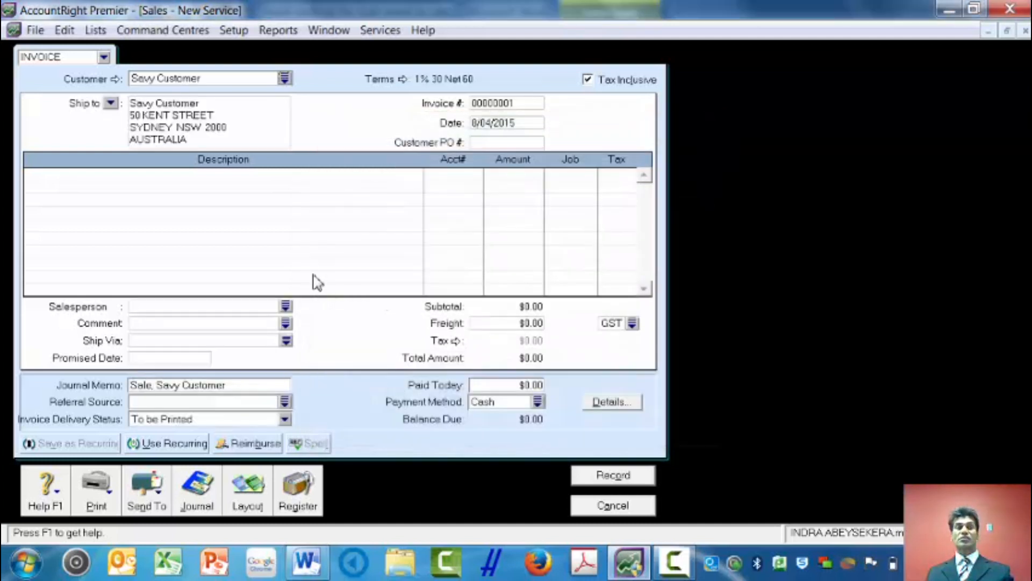
Step: Enter BEVERAGES as the description of the first invoice line
click(214, 187)
text(B)
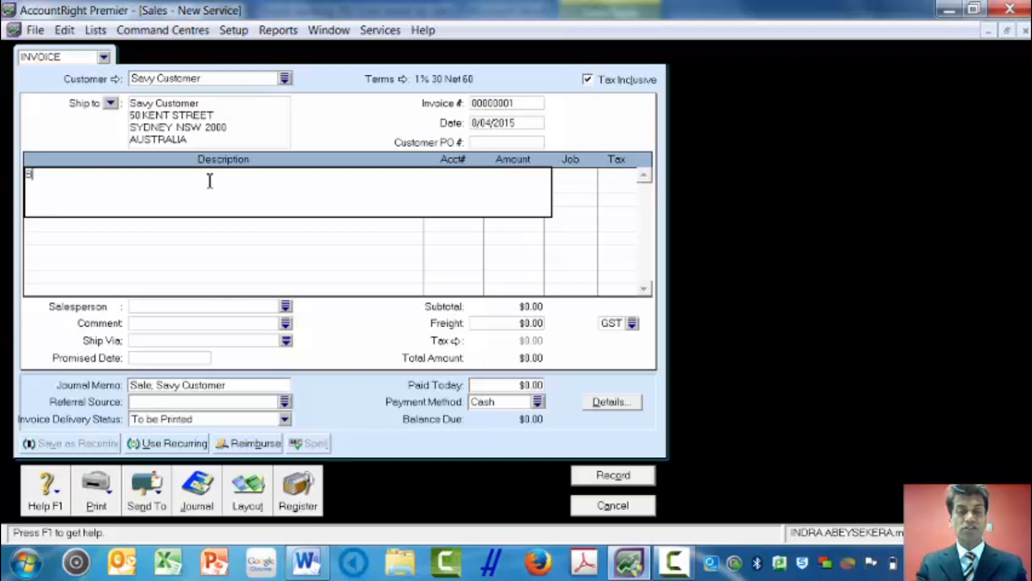
text(EVE)
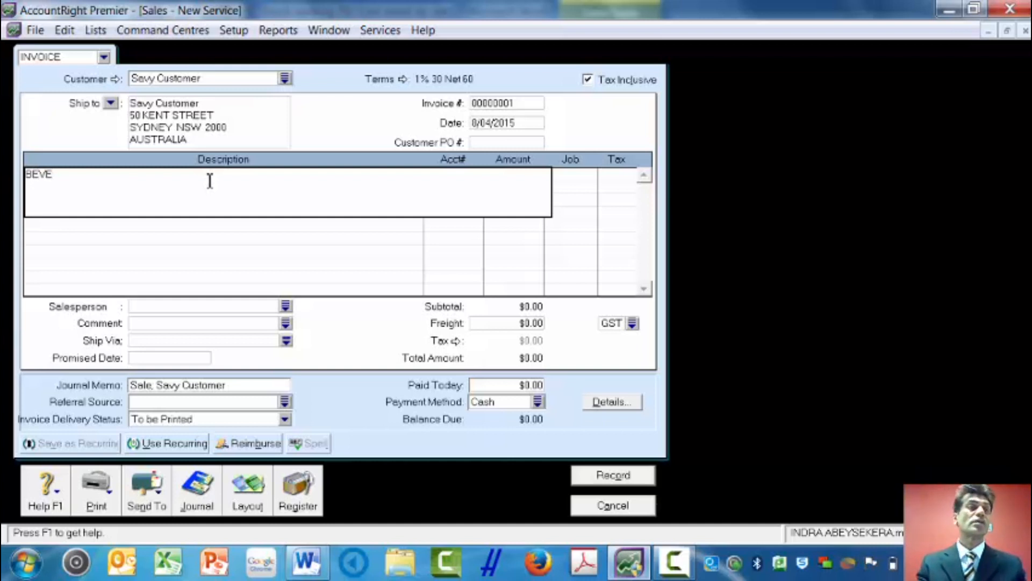
text(RAGES)
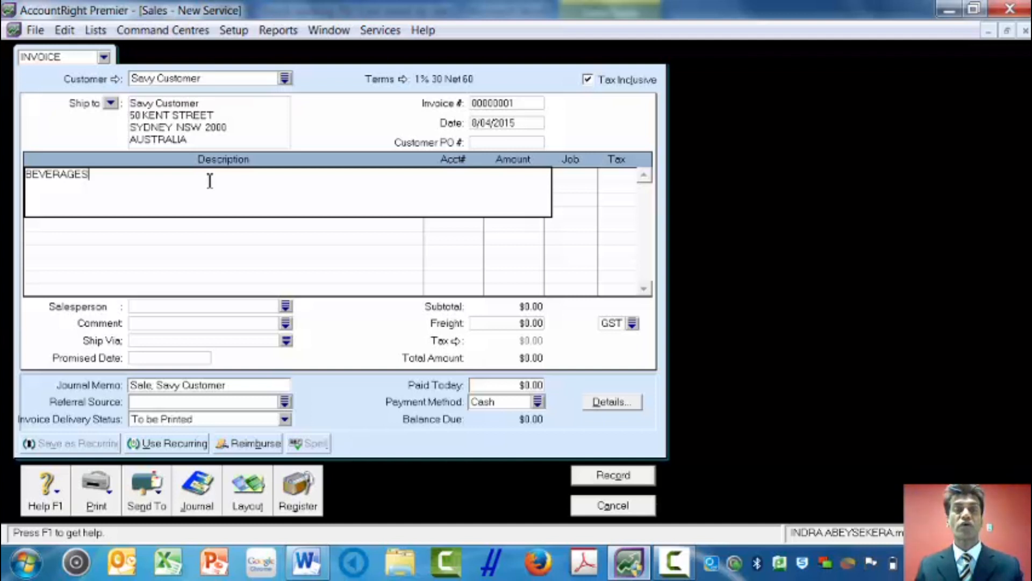
key(Tab)
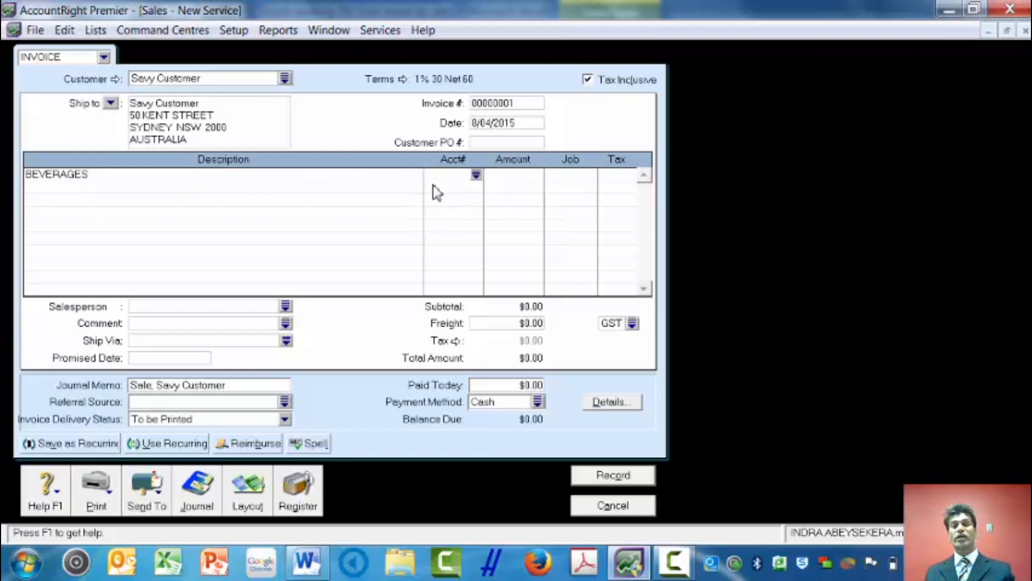
Step: Allocate the BEVERAGES line to the income account 4-1200 Sales, Beverage
click(476, 175)
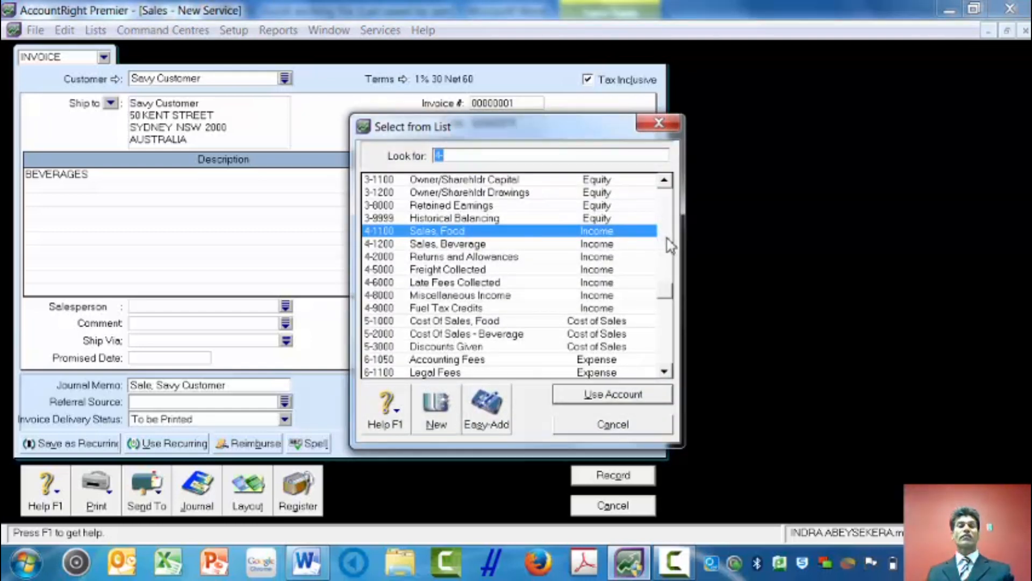
click(465, 245)
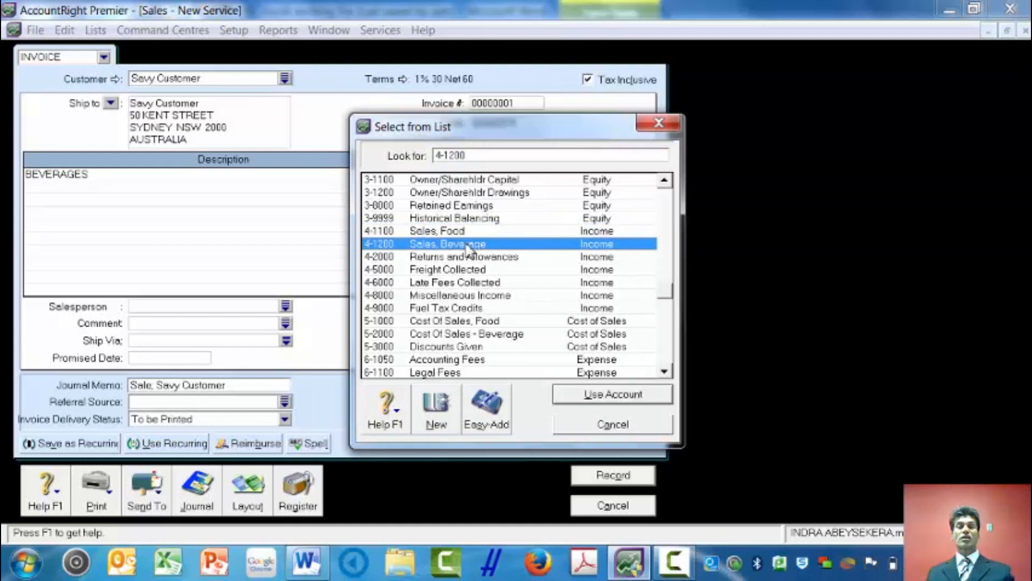
click(595, 397)
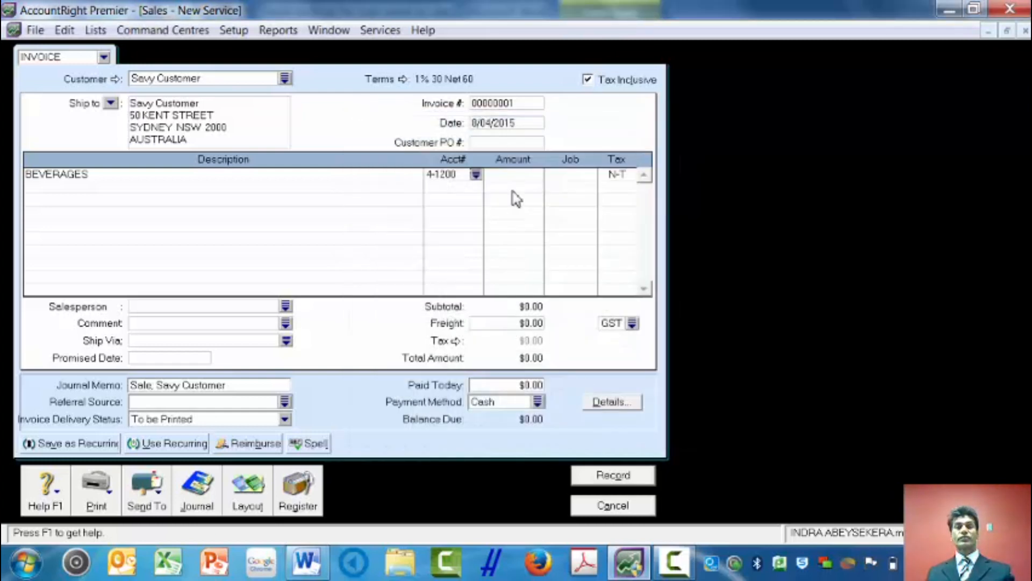
Step: Enter 70000 as the BEVERAGES line amount, record the invoice and close the sales entry window
click(515, 177)
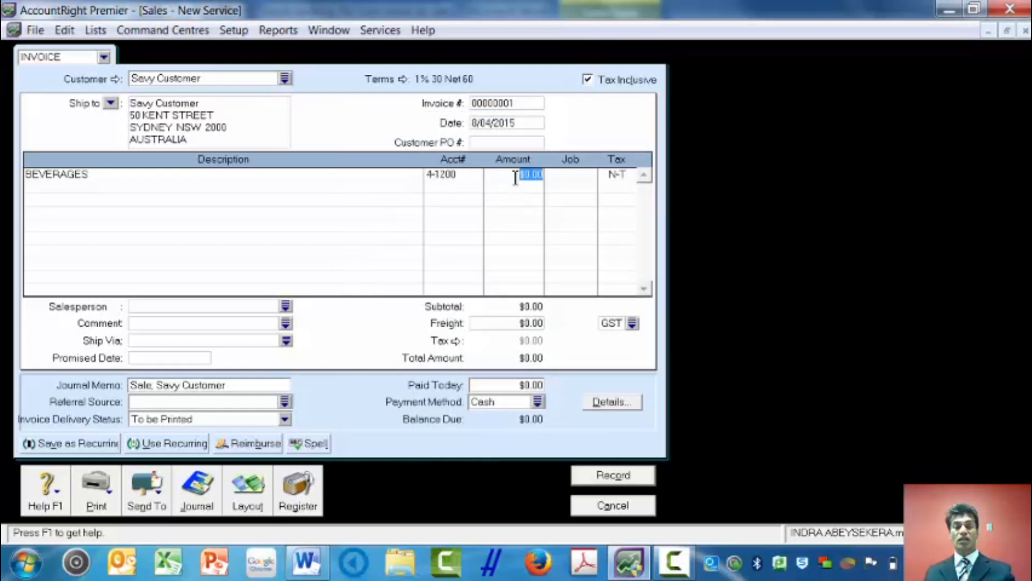
text(70)
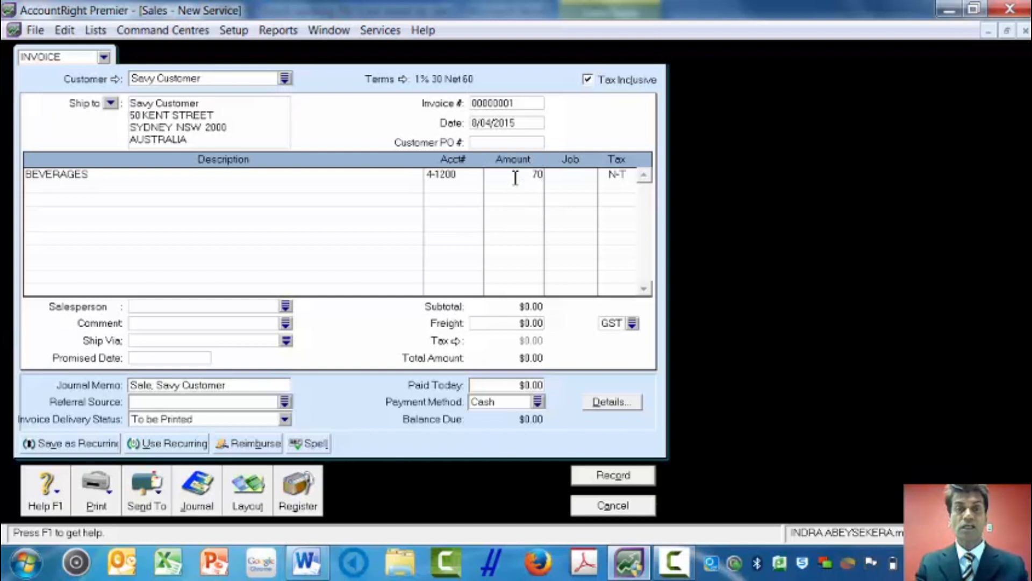
text(000)
drag(515, 178, 582, 309)
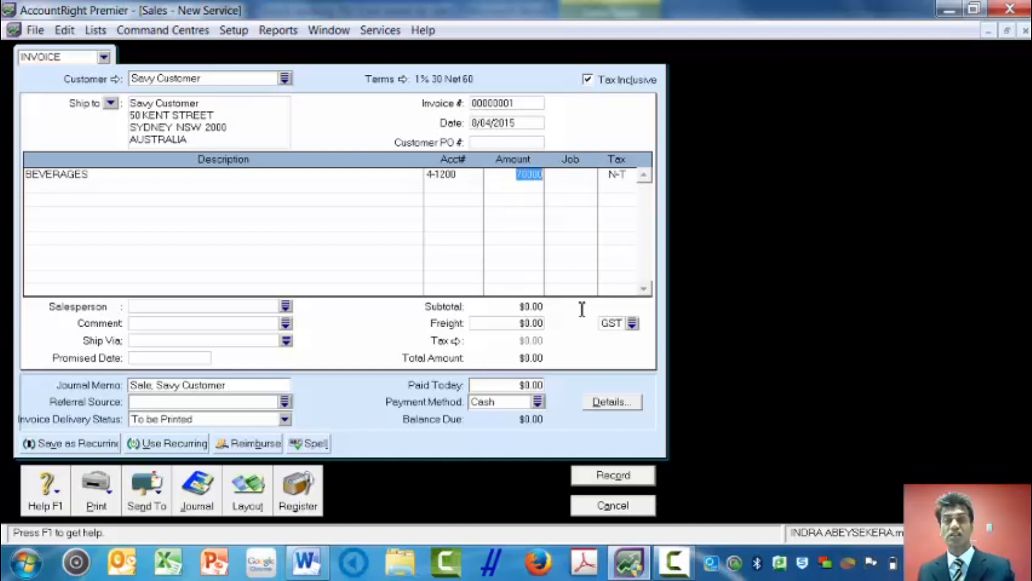
click(610, 479)
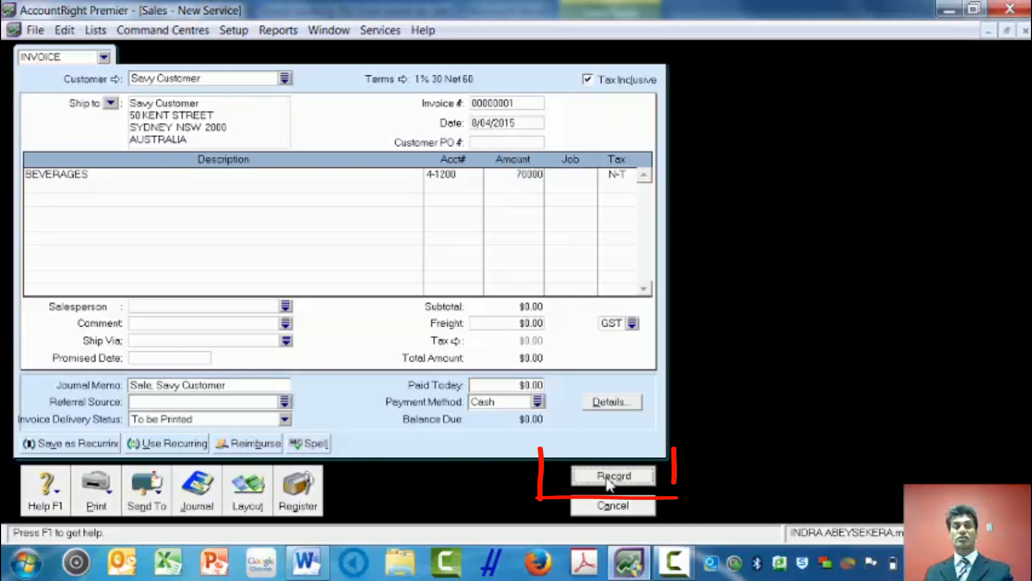
click(611, 508)
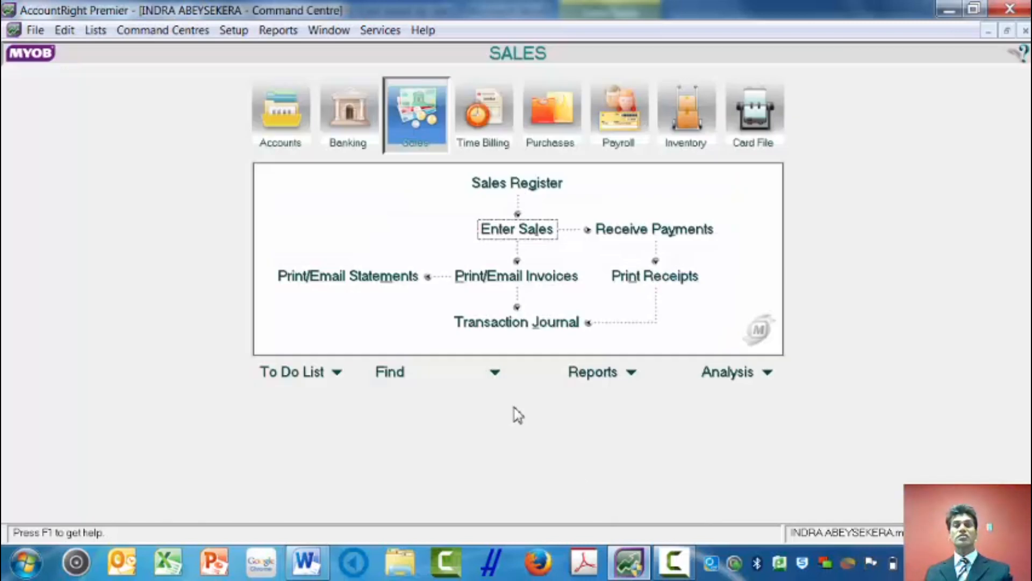
Step: Open the recorded Savy Customer sale from the sales transaction journal and select its invoice date
click(520, 328)
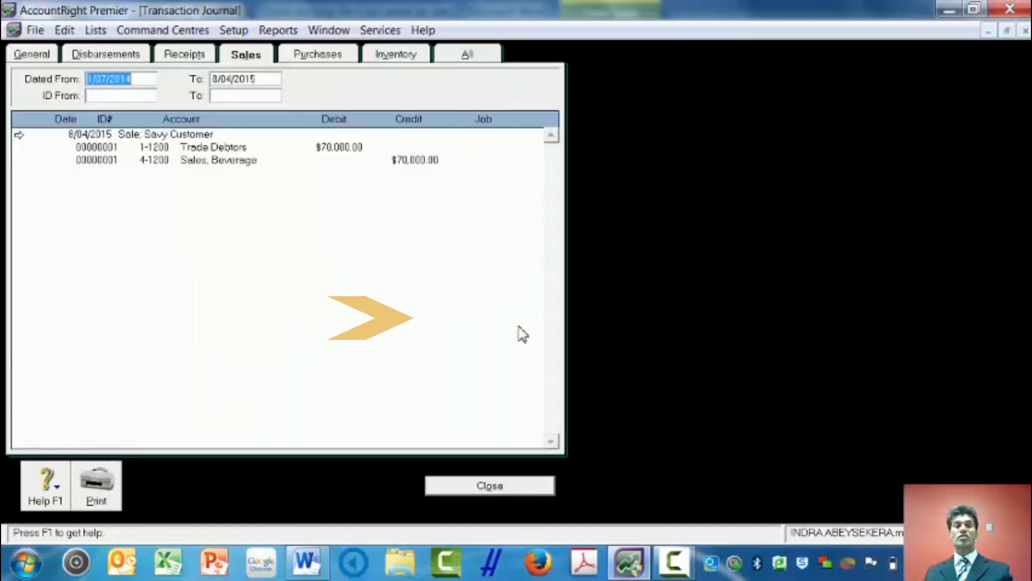
click(17, 133)
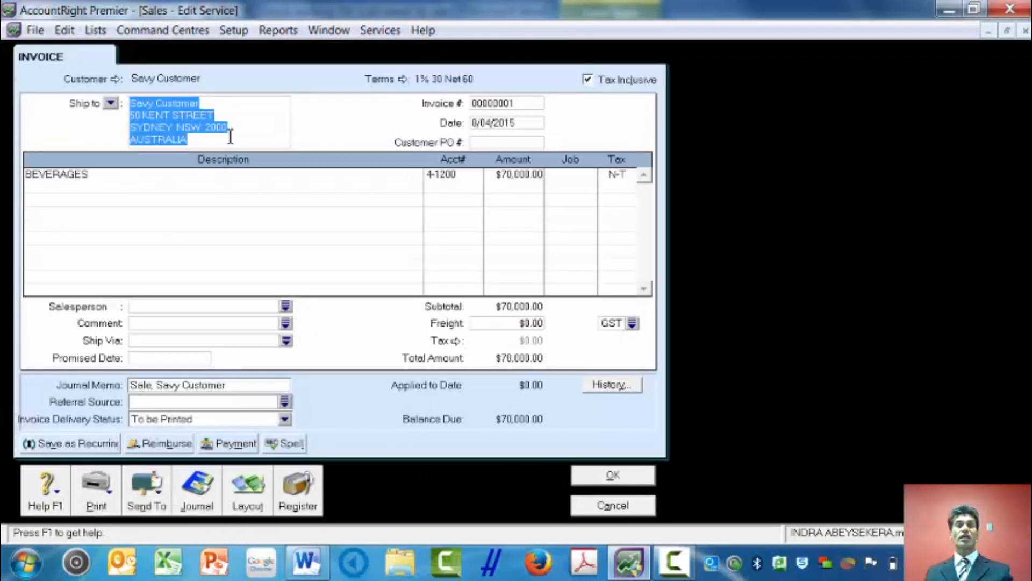
click(505, 124)
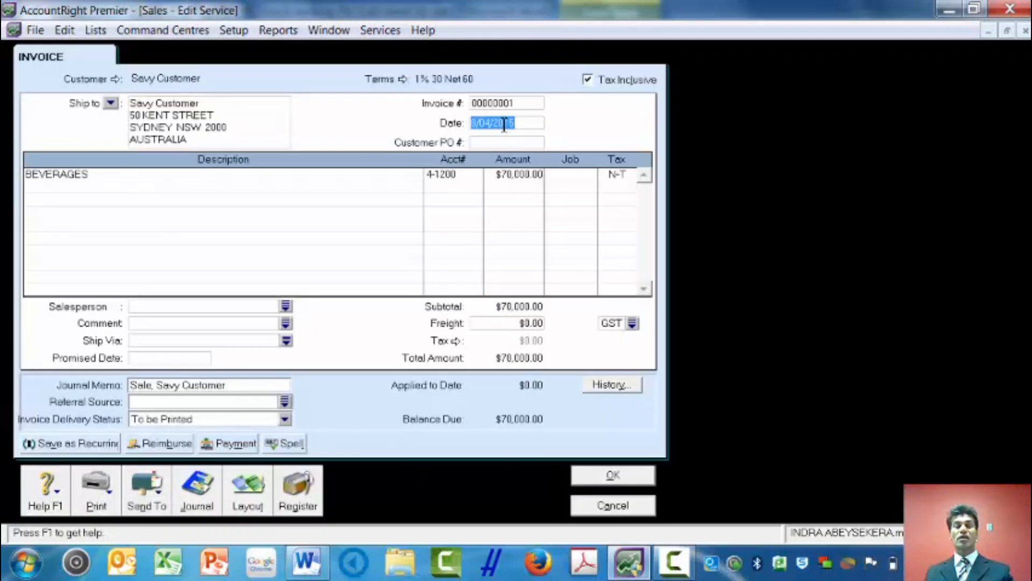
Step: Check the sale date in the Word transaction list, set the invoice date to 2/8/2014 in AccountRight and save the change
click(306, 561)
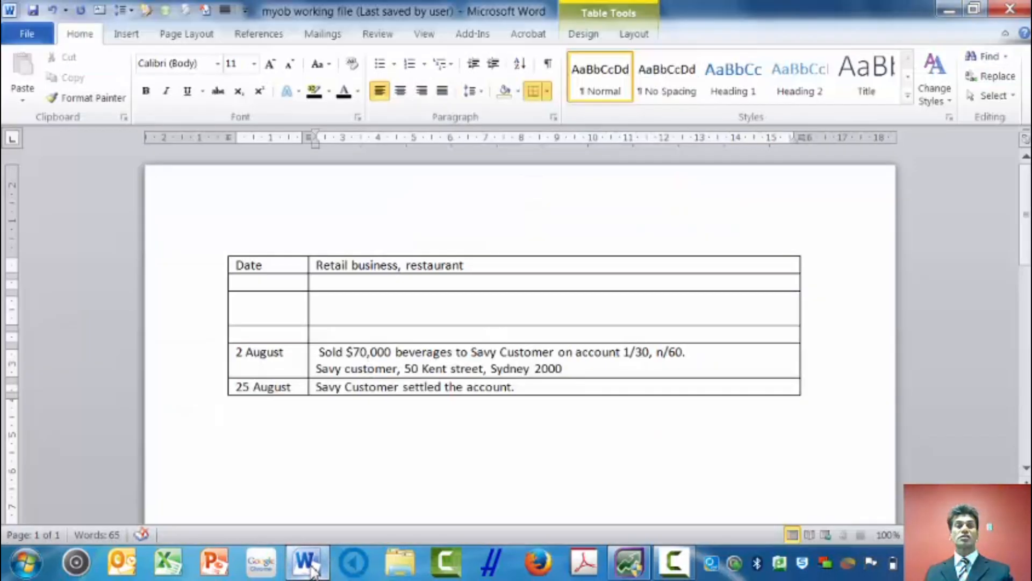
click(306, 562)
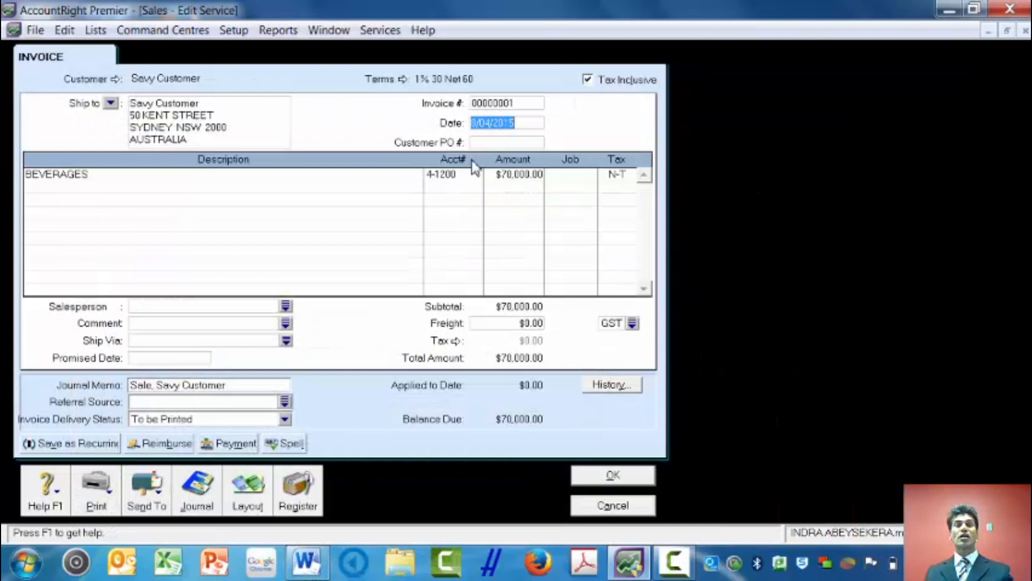
text(2)
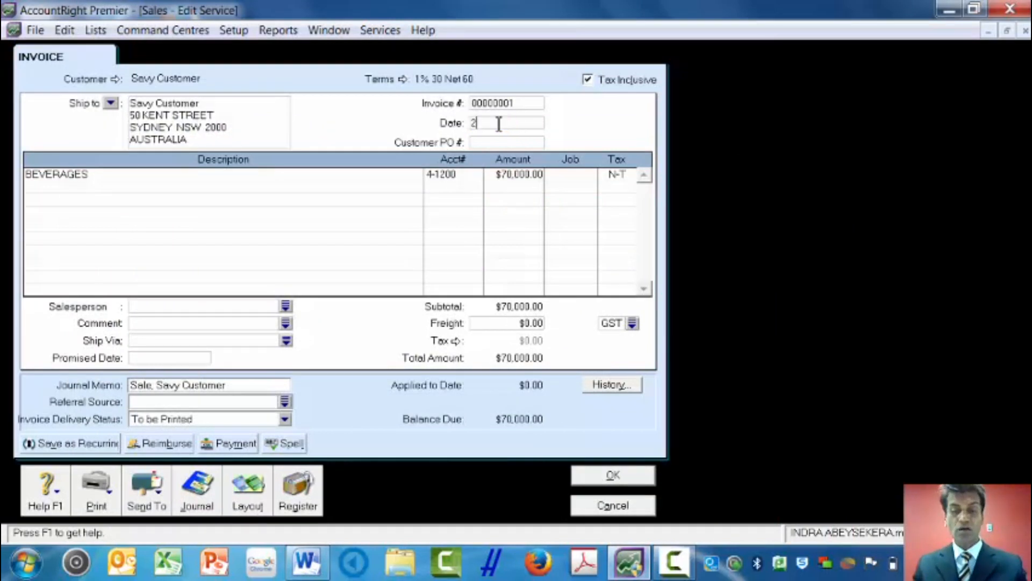
text(/0/2014)
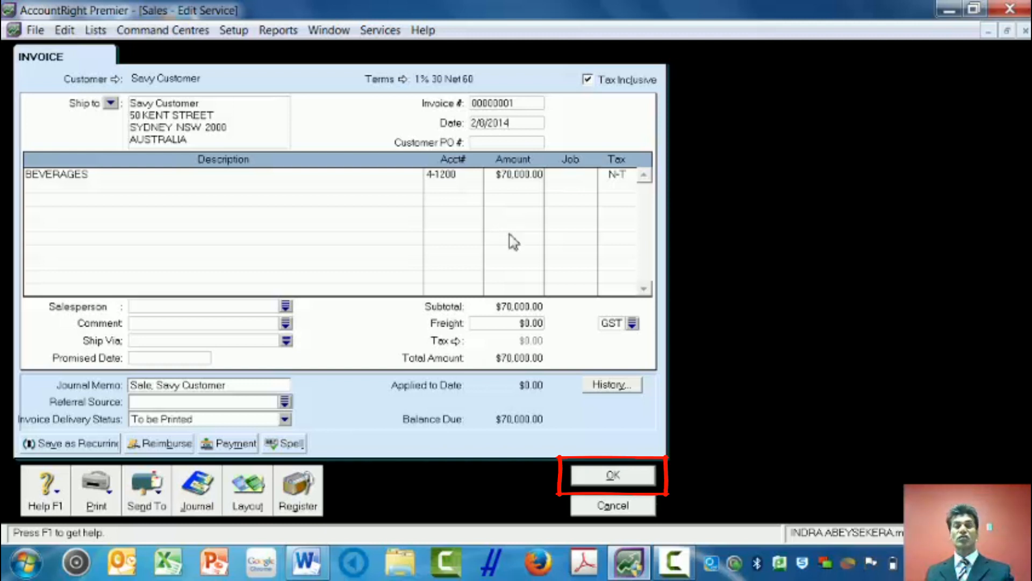
click(602, 478)
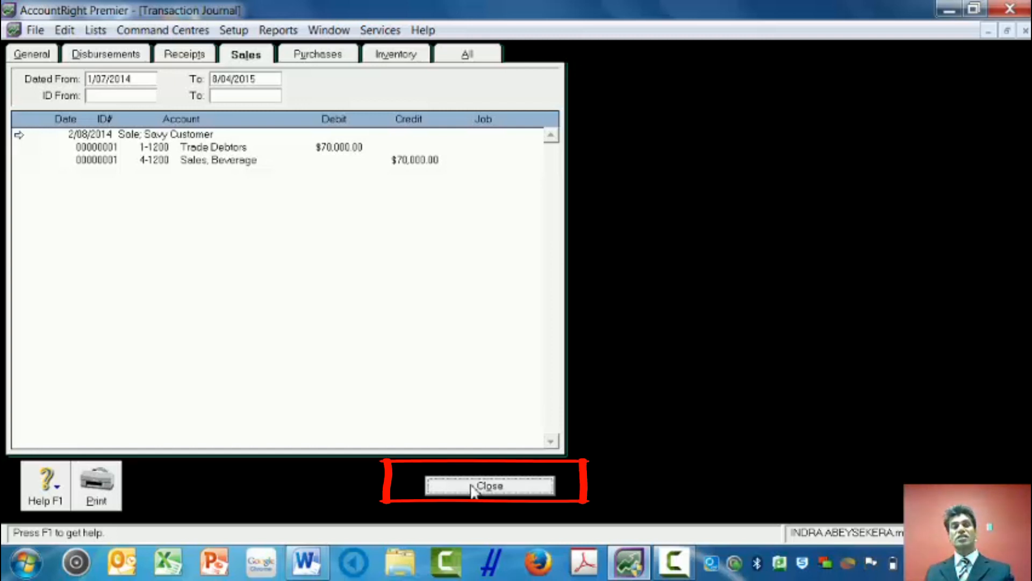
click(473, 487)
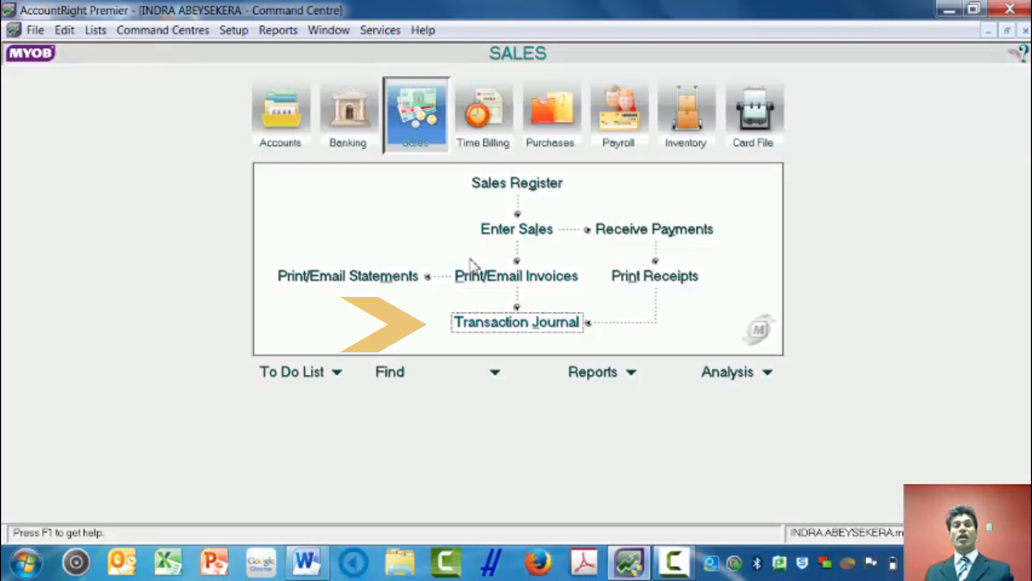
Step: Review the debit and credit entries of the sale in the sales transaction journal
click(510, 334)
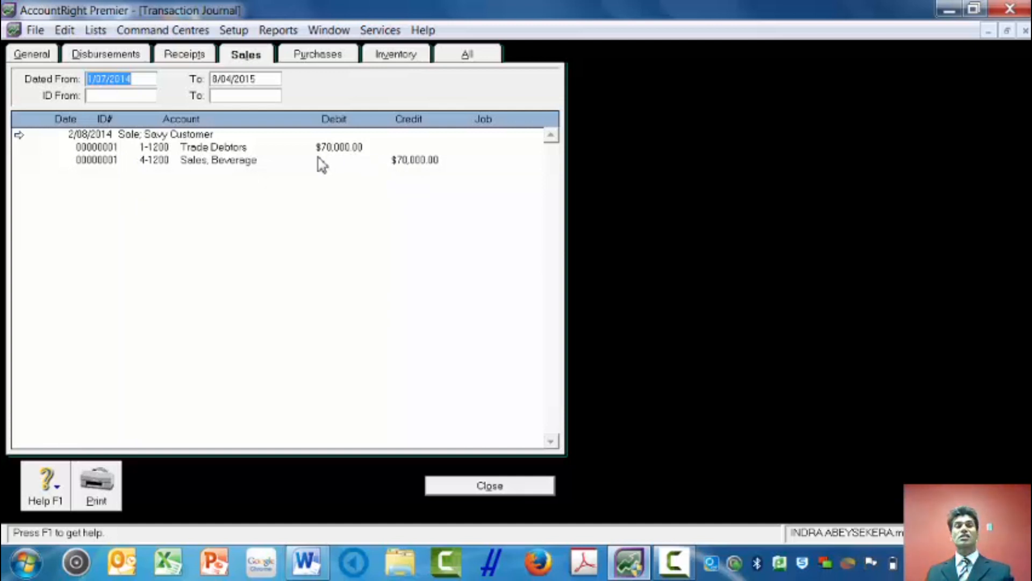
click(466, 487)
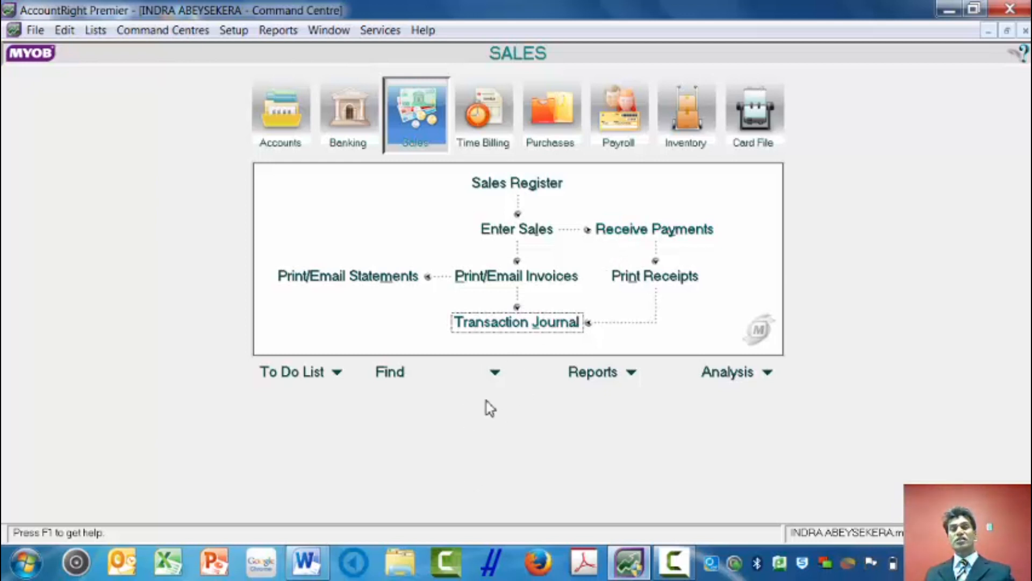
Step: Start a received payment and choose Savy Customer as the paying customer
click(621, 236)
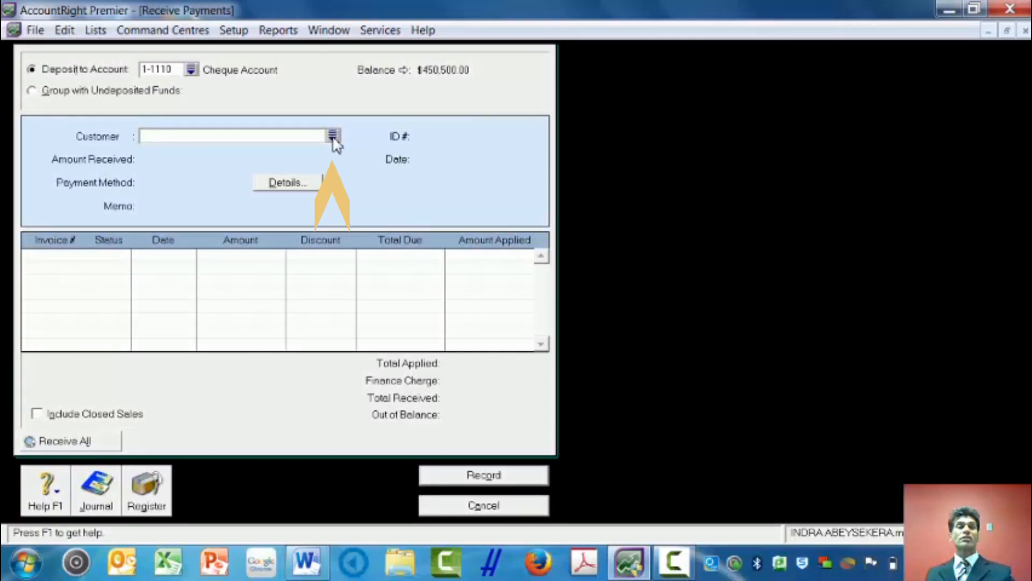
click(332, 136)
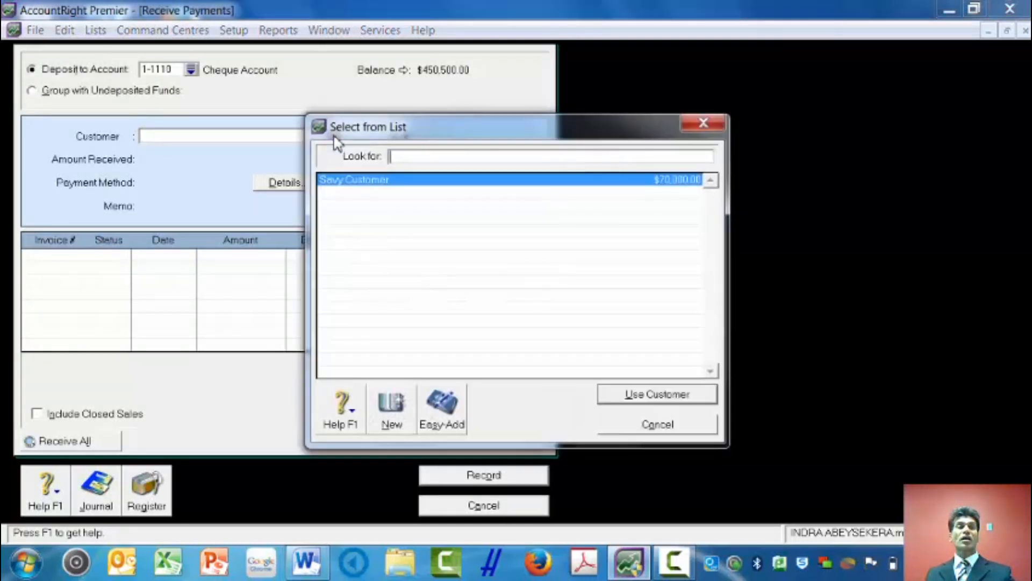
click(645, 399)
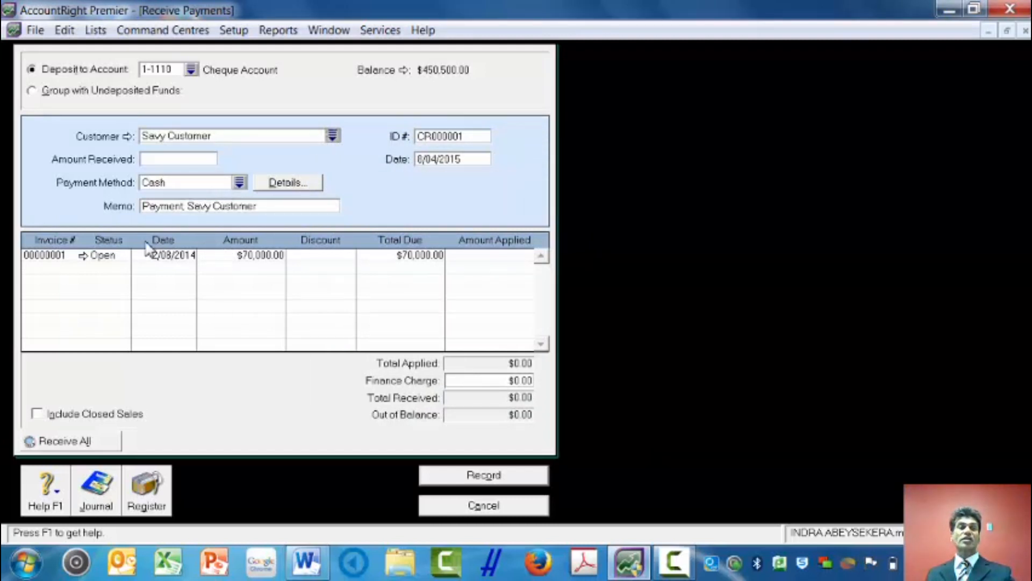
Step: Check the settlement date in the Word transaction list and set the payment date to 25/8/2014 in AccountRight
click(450, 160)
click(307, 562)
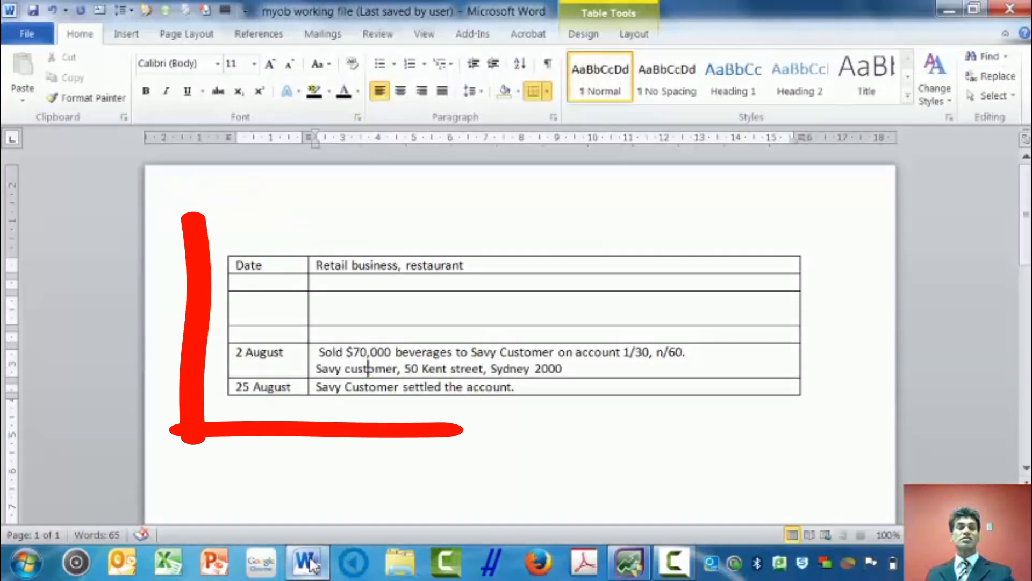
click(308, 562)
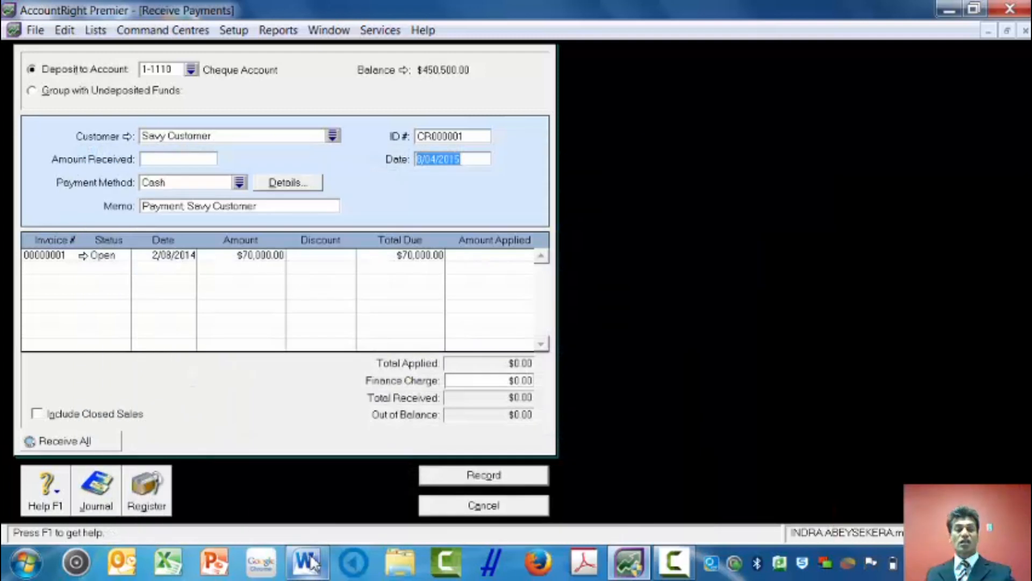
text(2)
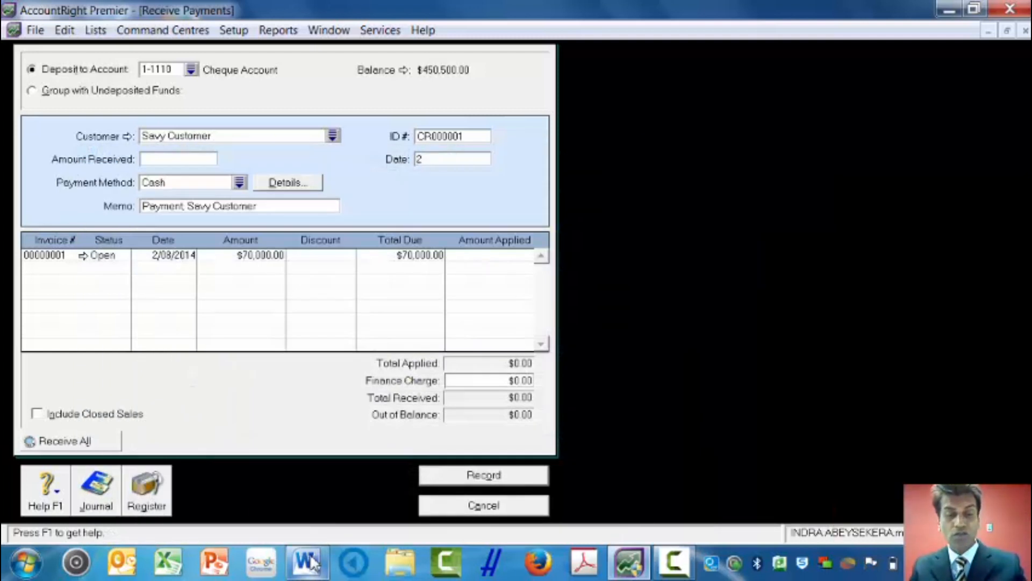
text(5/8/201)
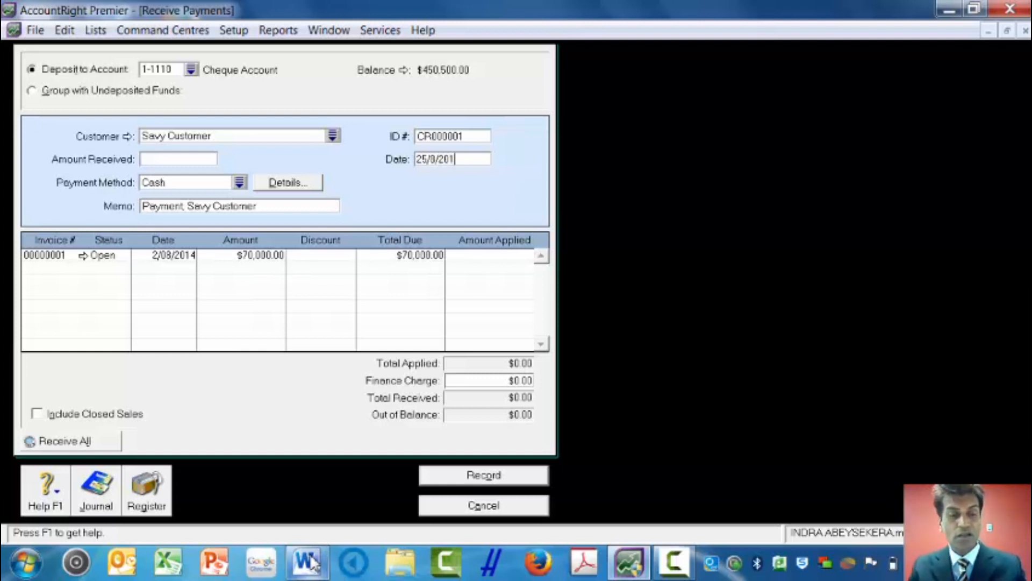
text(4)
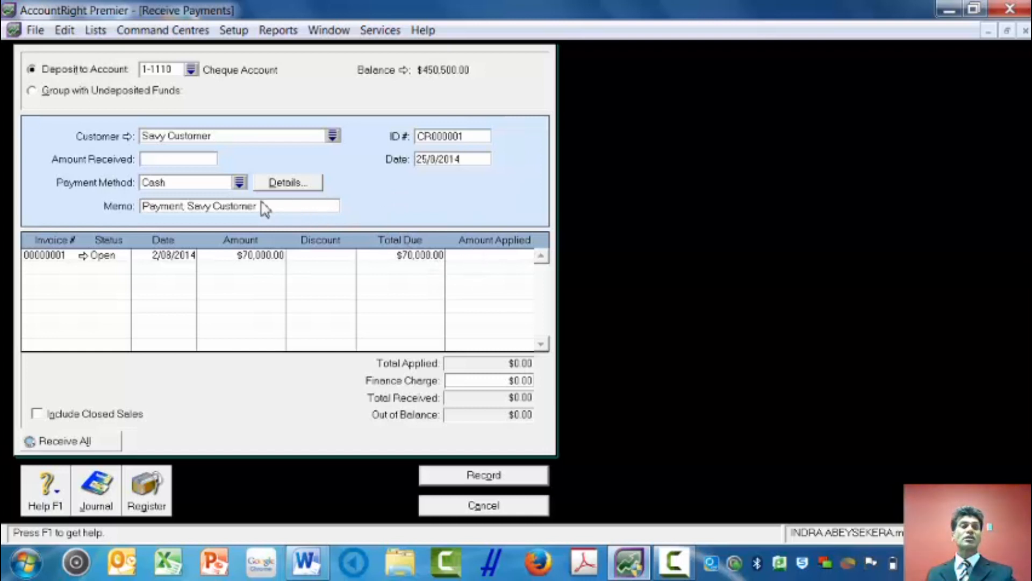
Step: Enter 69300 as the amount received from Savy Customer and apply $69,300.00 to the open invoice
click(177, 159)
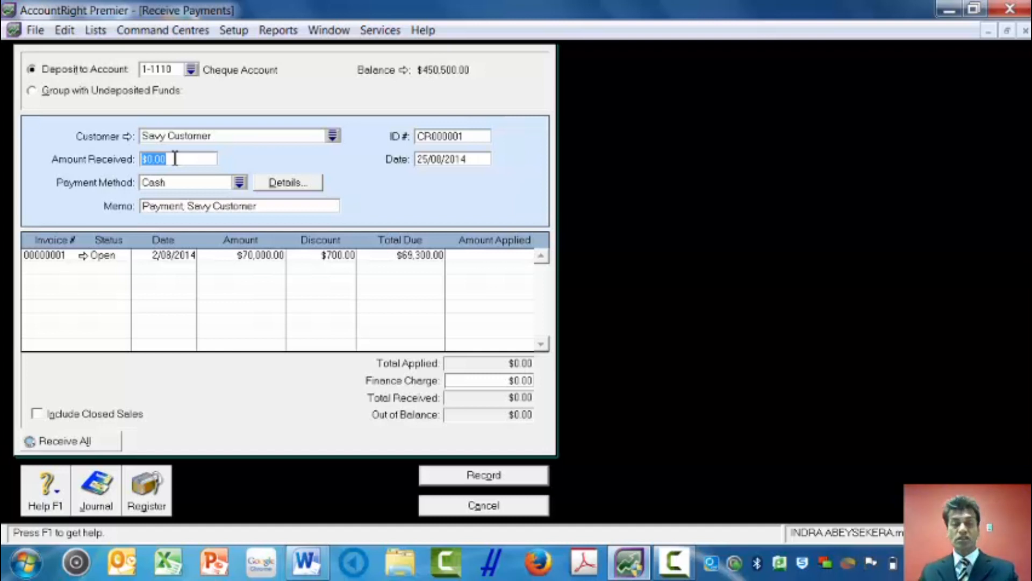
text(69)
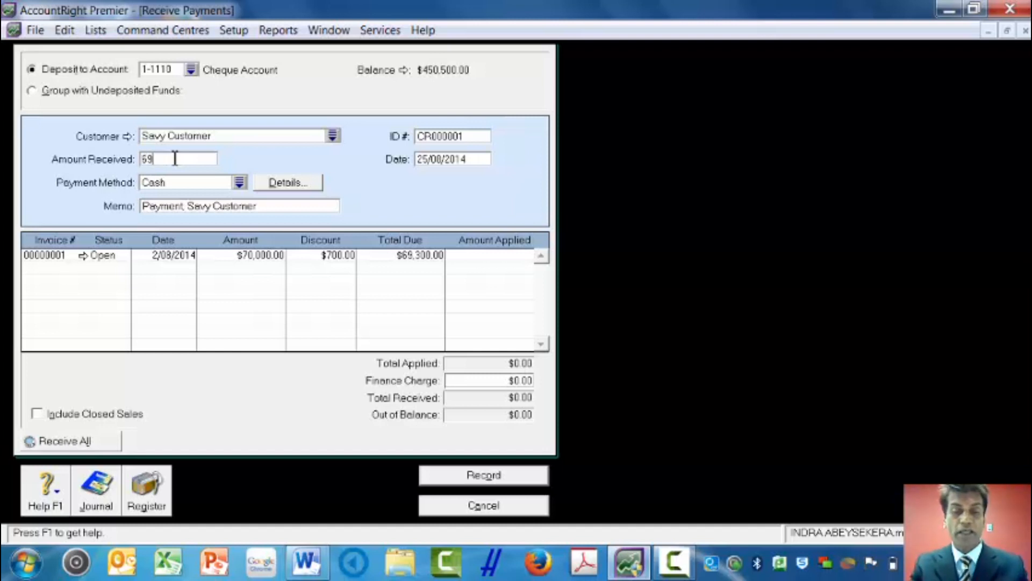
text(300)
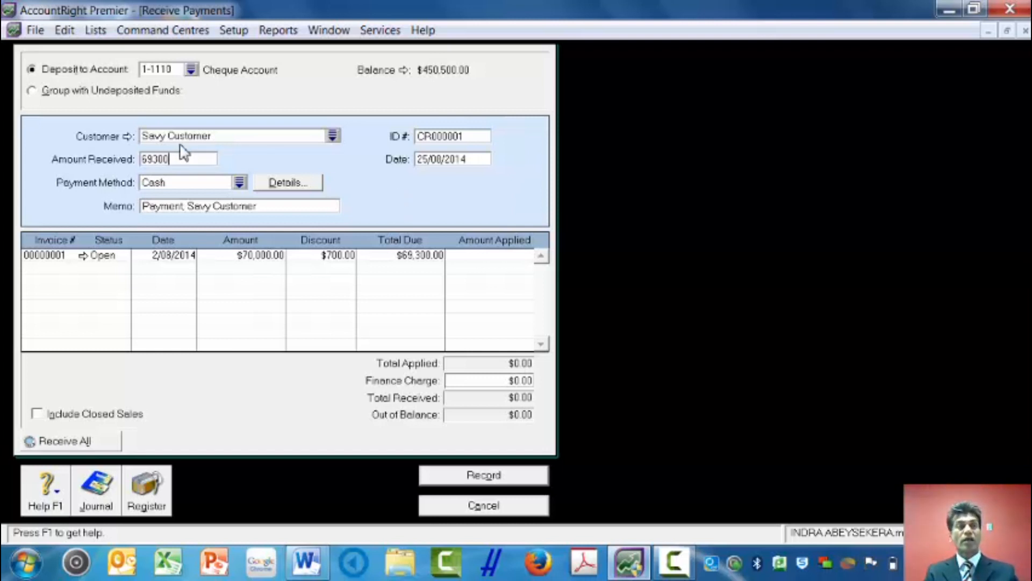
key(Tab)
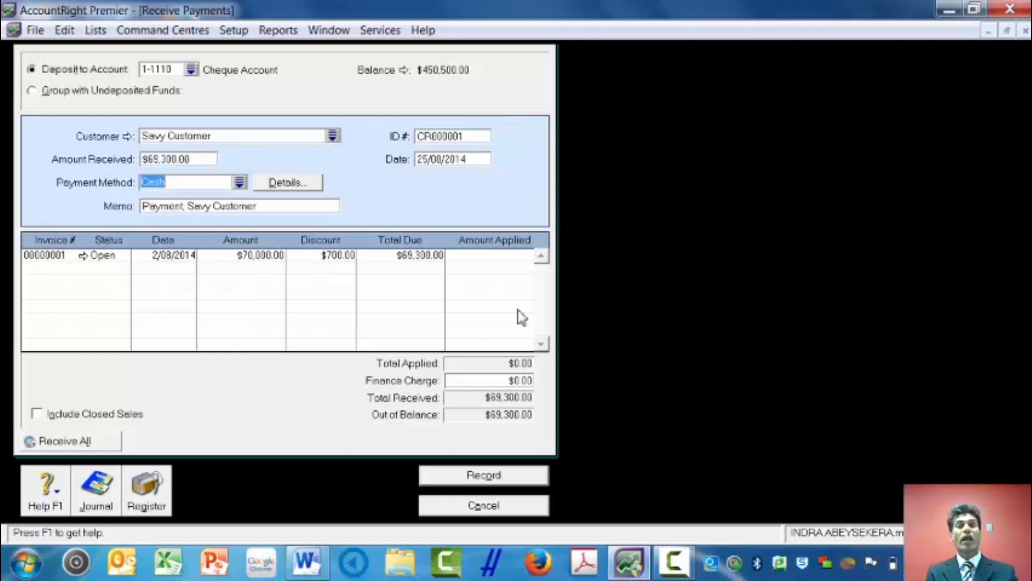
click(475, 256)
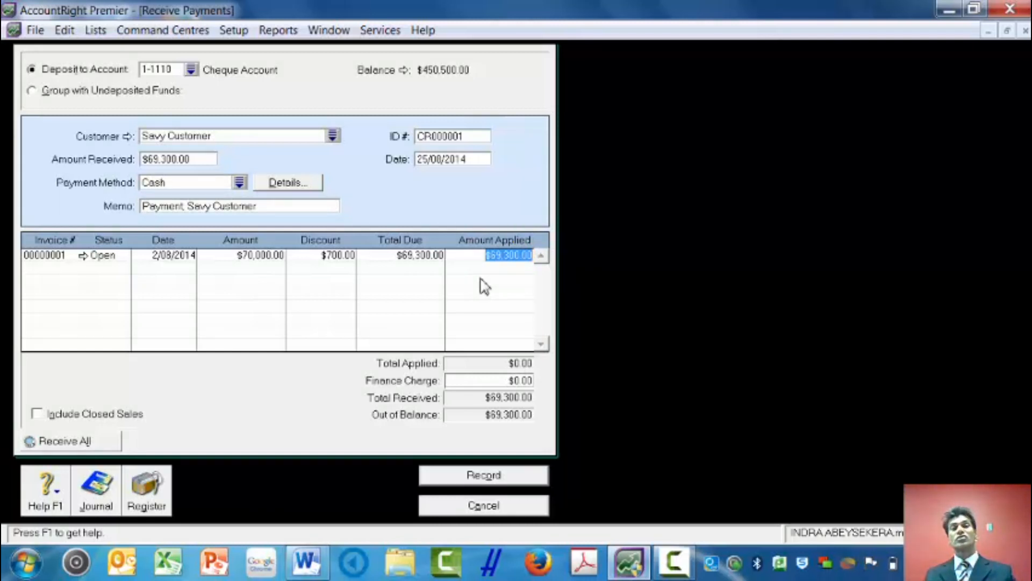
Step: Record the customer payment, leave the discount's credit memo for printing later and close the payment entry window
click(482, 477)
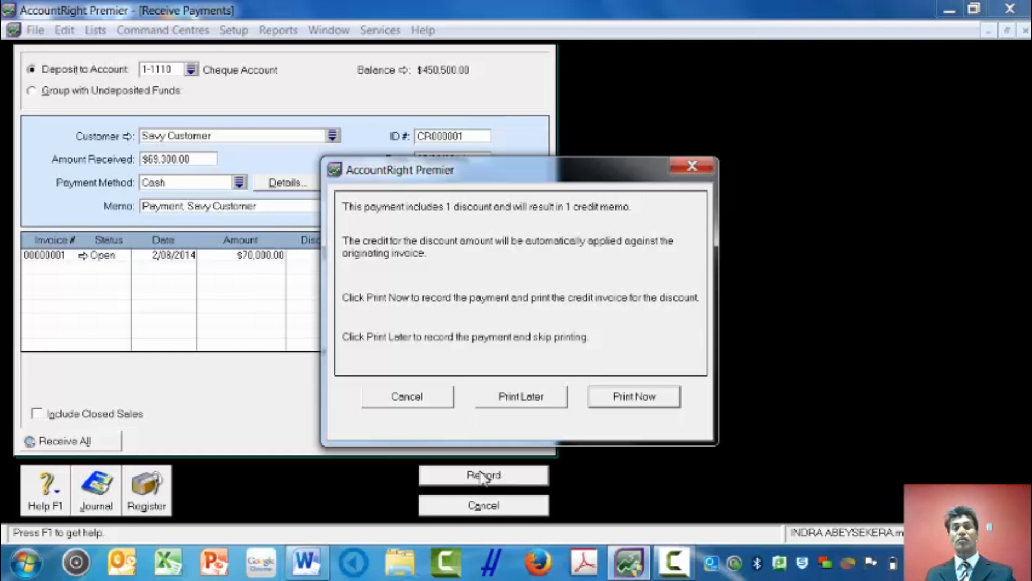
click(514, 404)
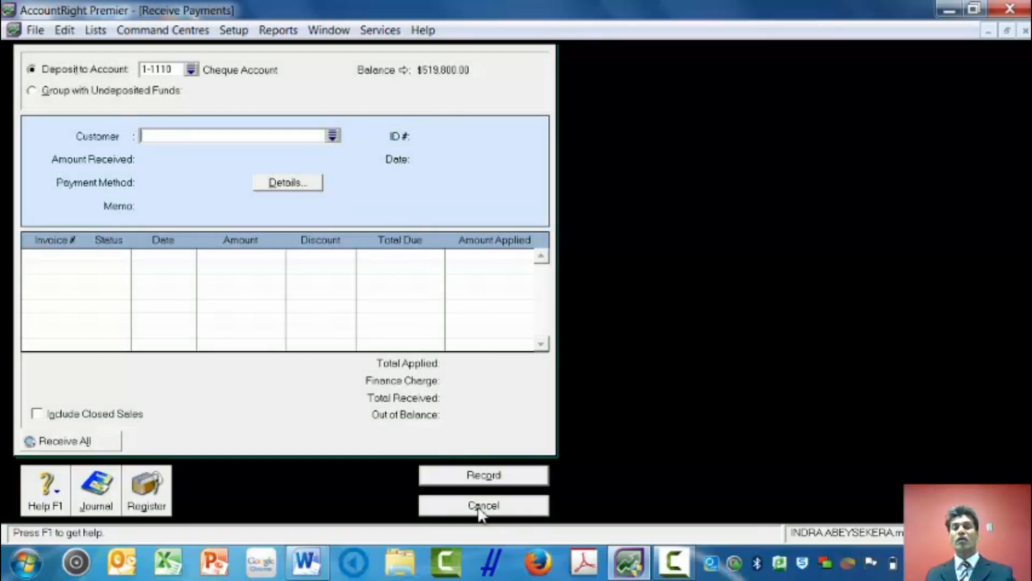
click(480, 508)
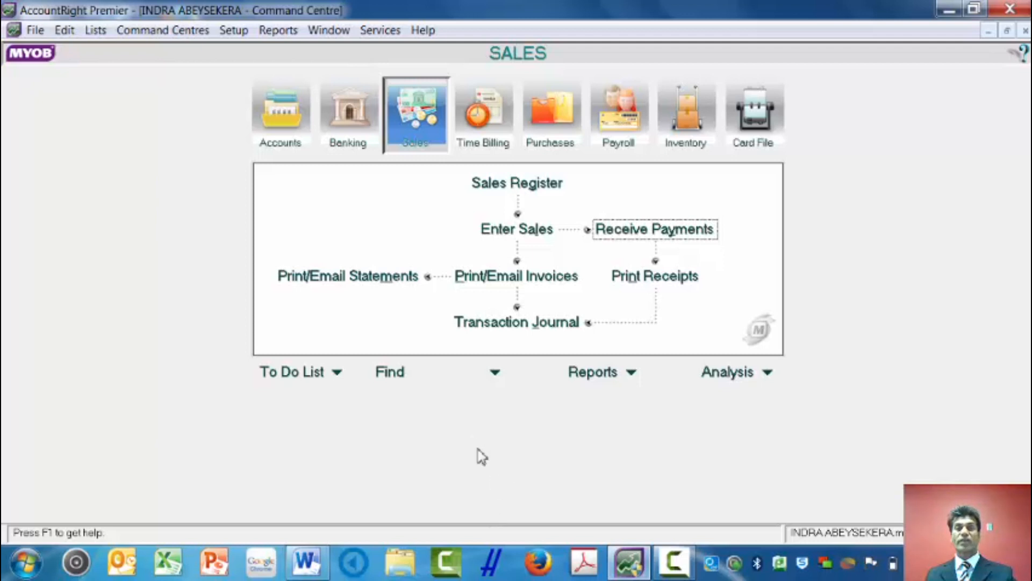
Step: Review the sale, discount and credit entries for Savy Customer in the sales transaction journal, and close it
click(542, 329)
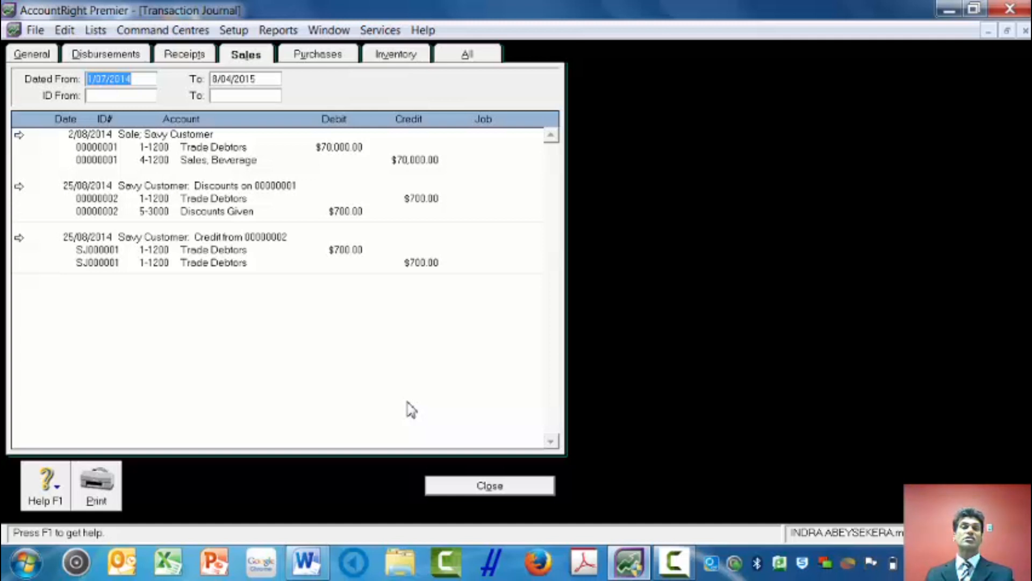
click(479, 486)
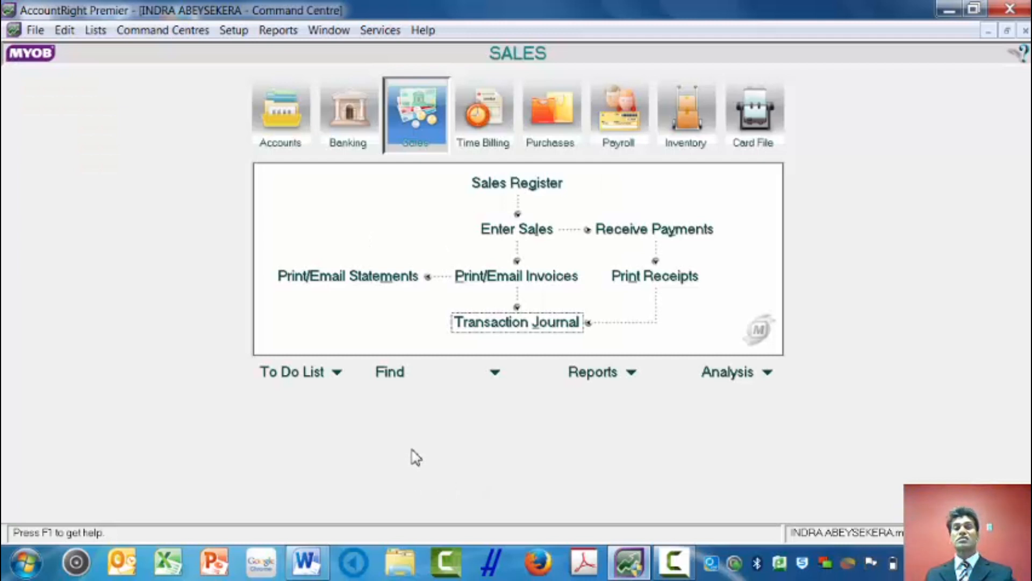